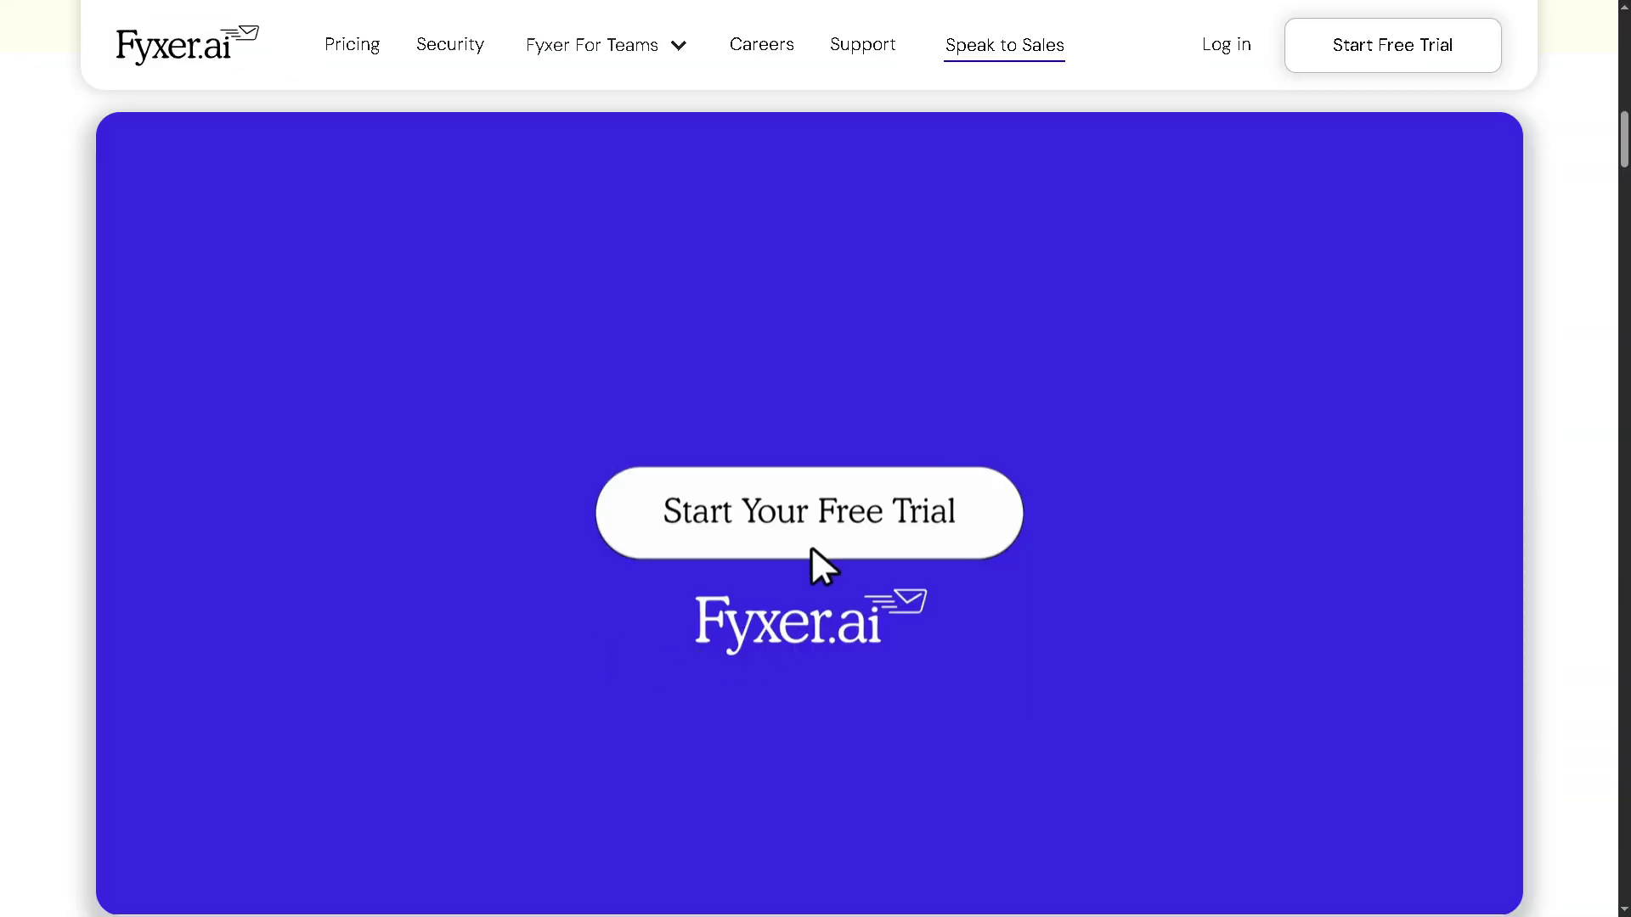
Start the free trial sign-up for Fyxer AI.
{"action": "left_click", "coordinate": [808, 522]}
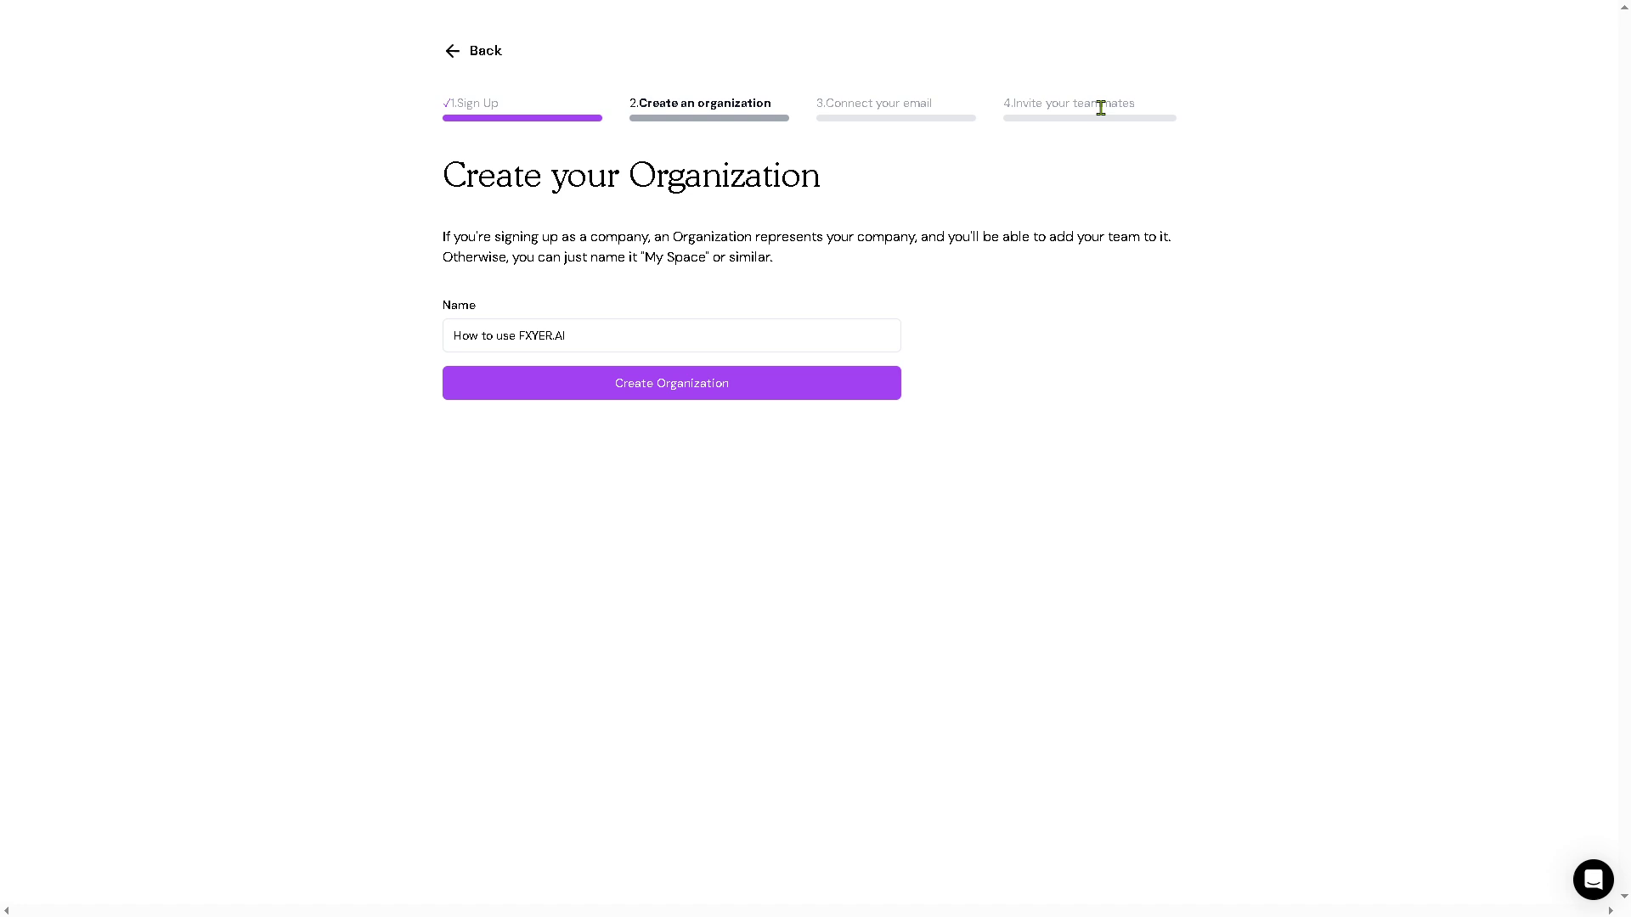
Create the organization, continue with Google, and select all requested Calendar and Gmail permissions.
{"action": "left_click", "coordinate": [628, 384]}
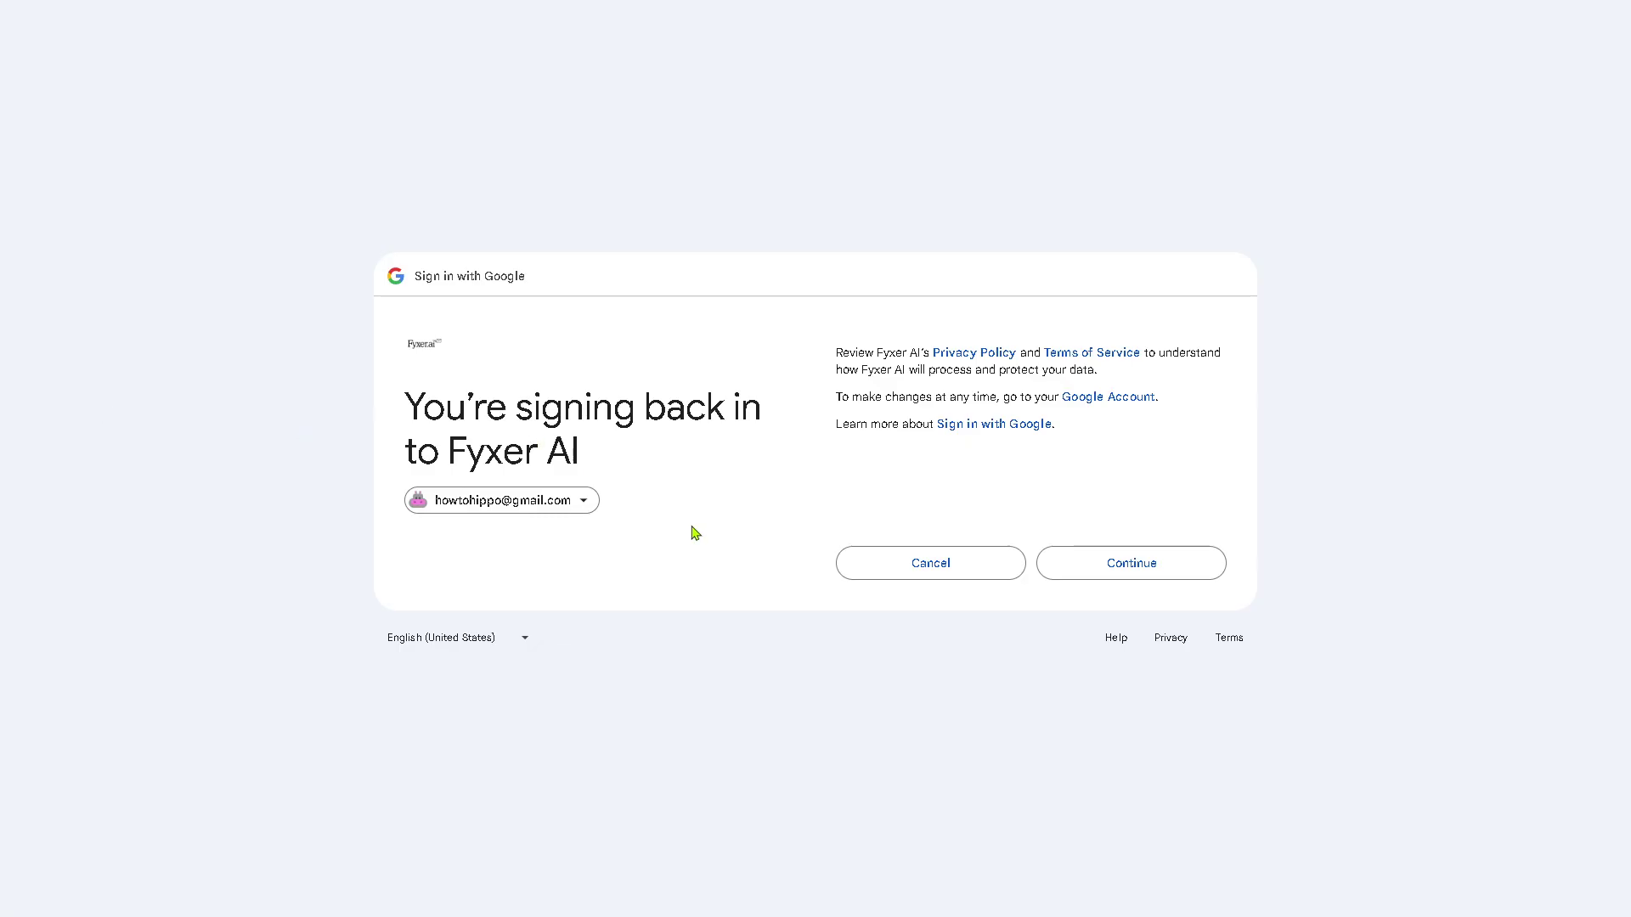
{"action": "left_click", "coordinate": [1135, 567]}
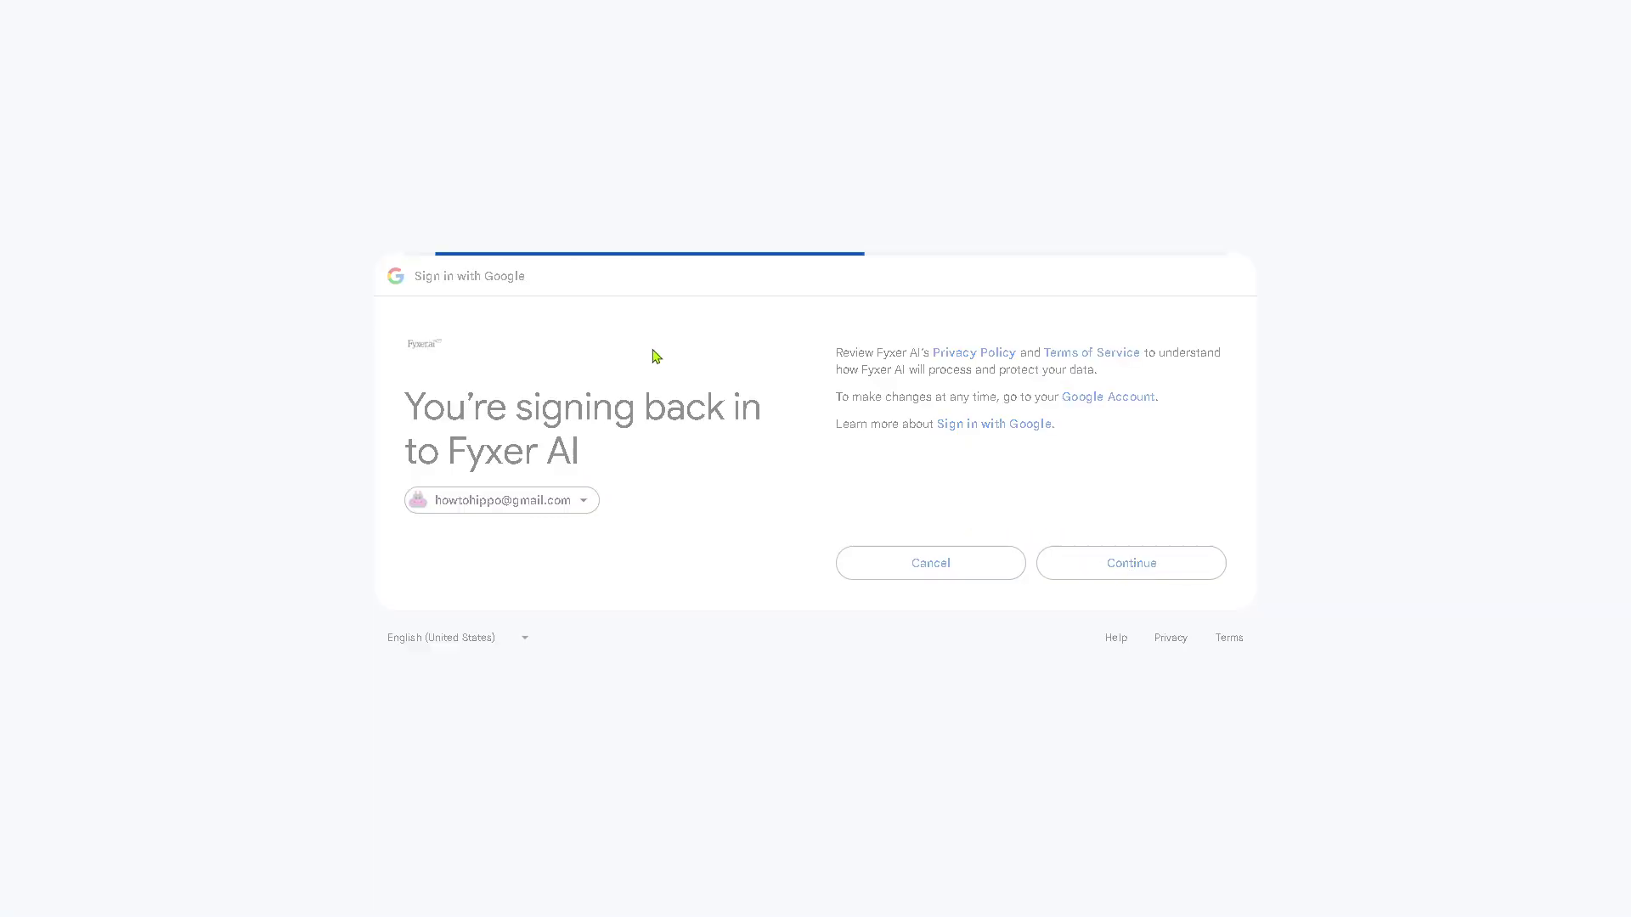
{"action": "left_click", "coordinate": [863, 223]}
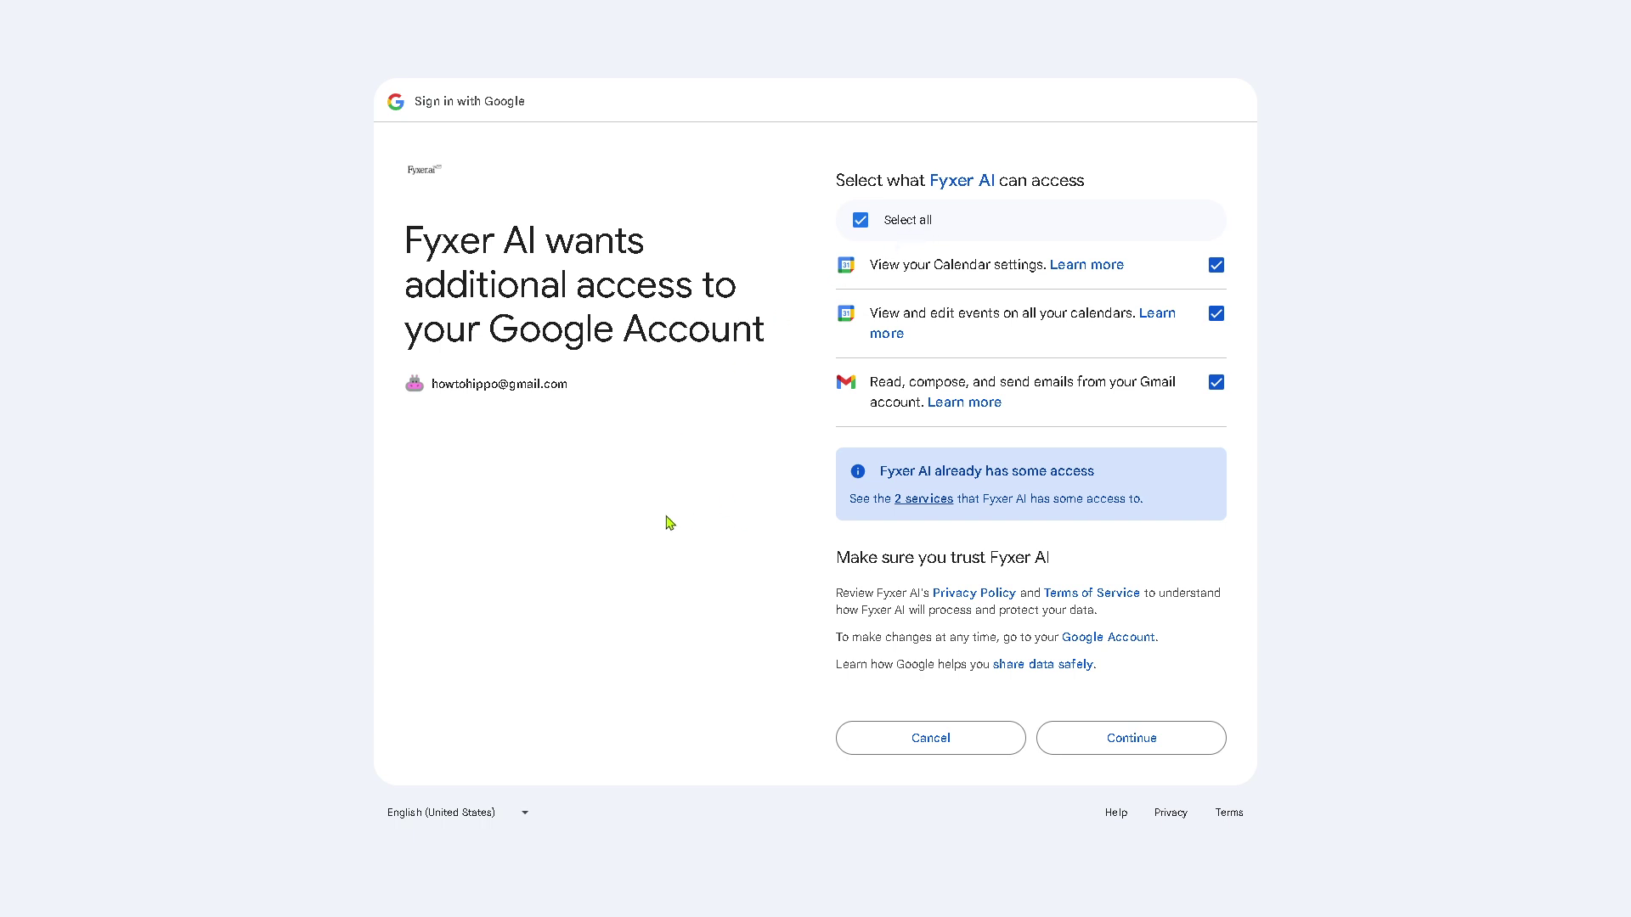
Confirm the Google access permissions and skip connecting a Zoom account for now.
{"action": "left_click", "coordinate": [1164, 752]}
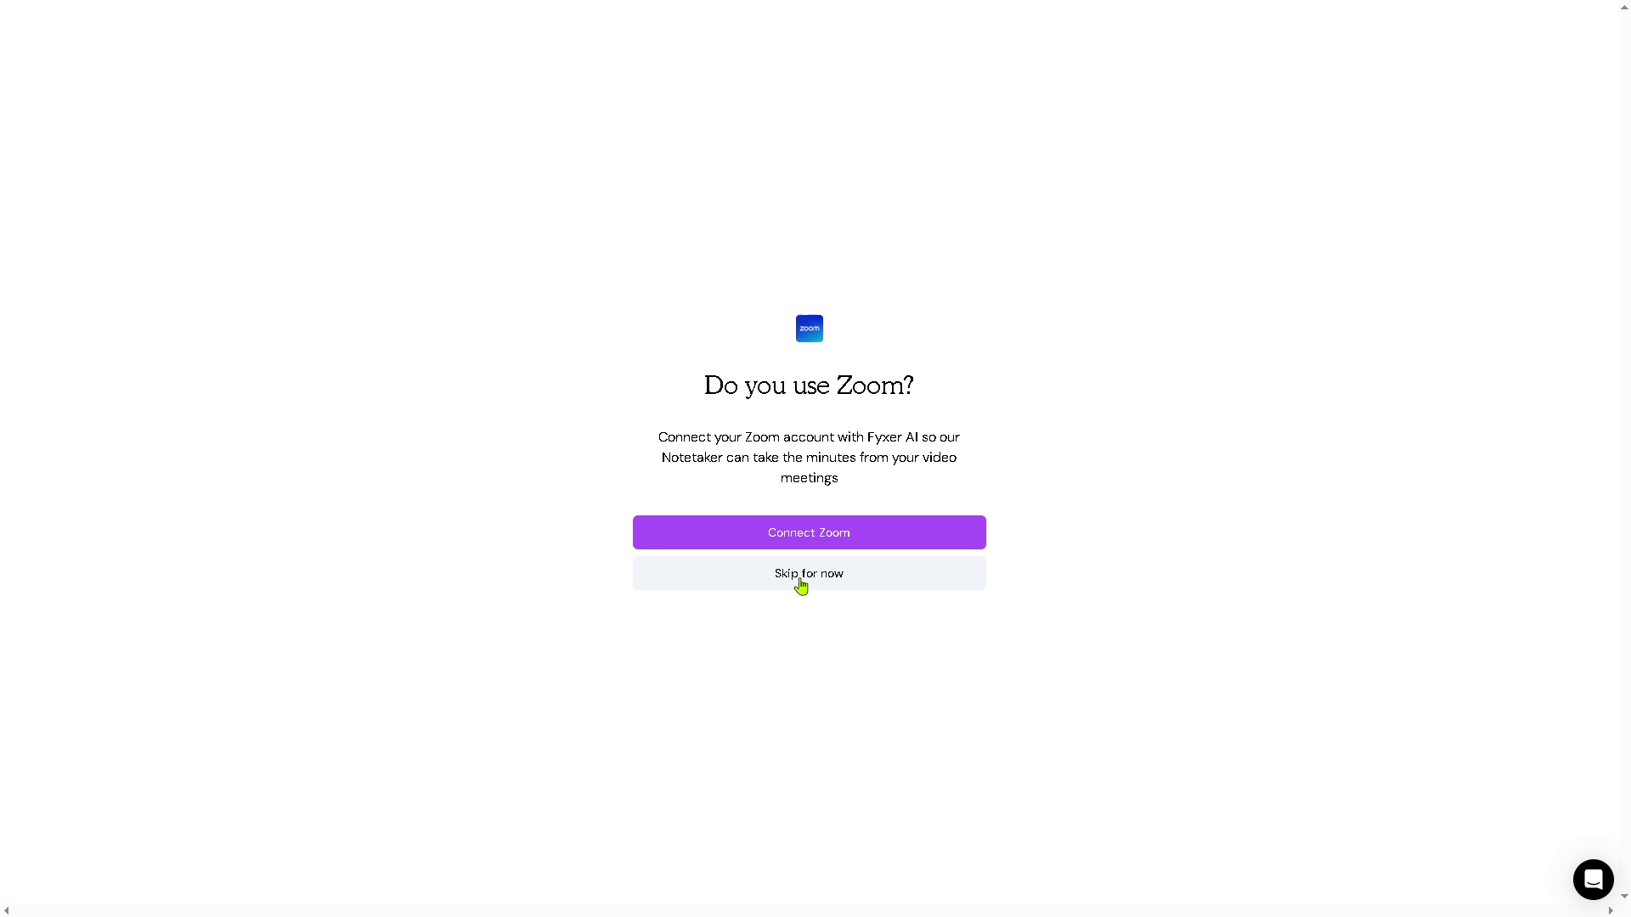
{"action": "left_click", "coordinate": [800, 585]}
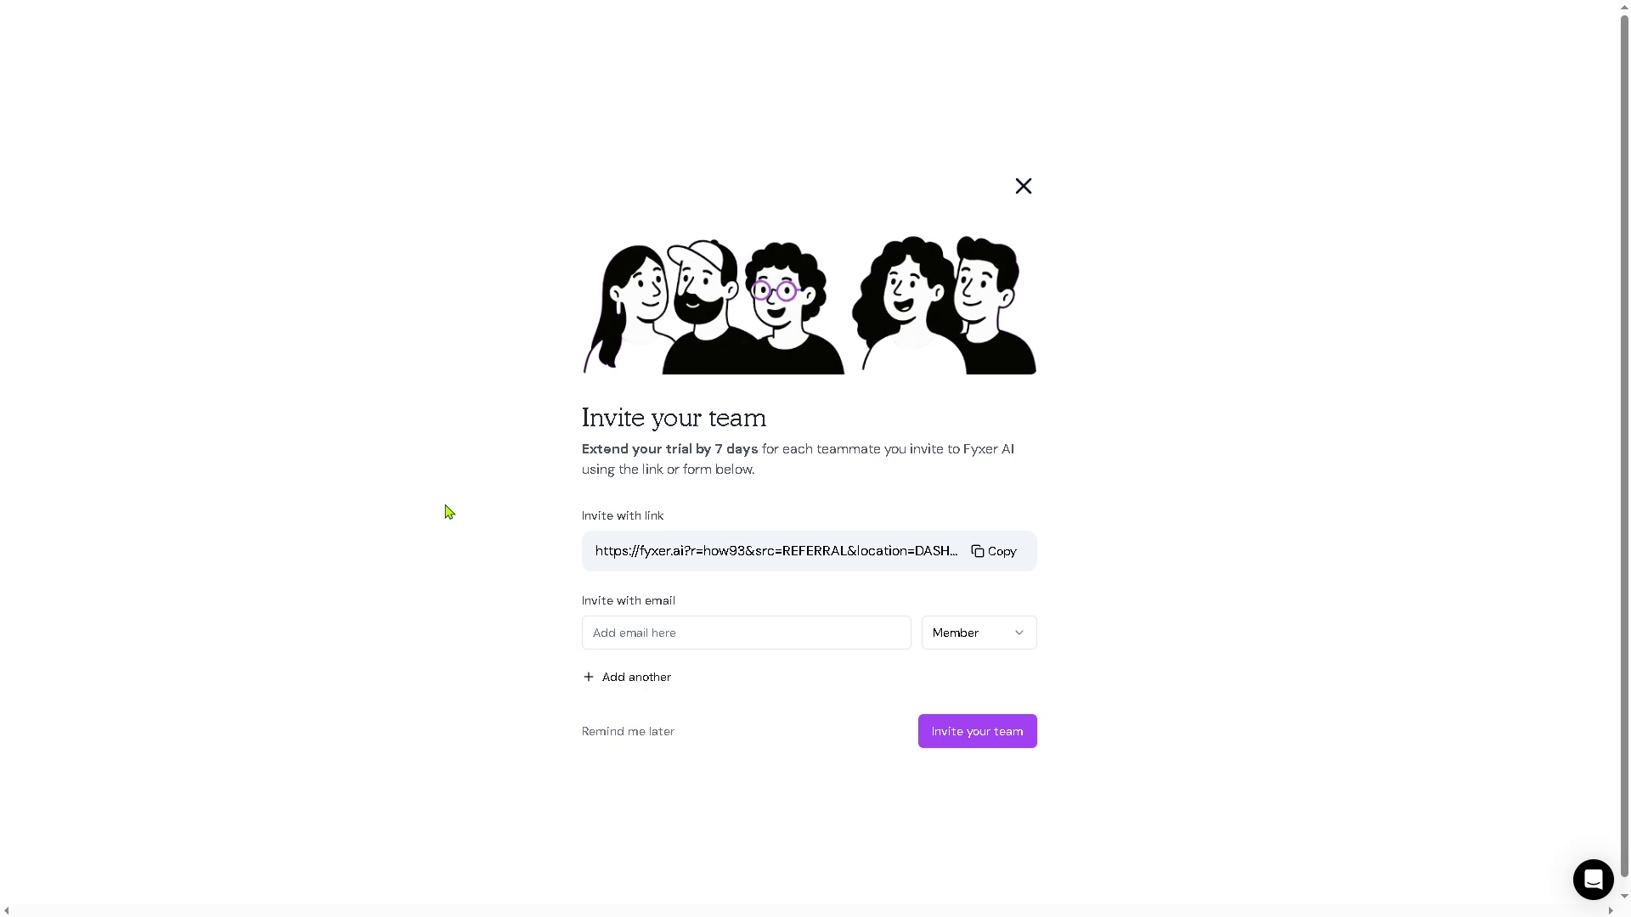
Postpone inviting teammates to the organization.
{"action": "left_click", "coordinate": [633, 735]}
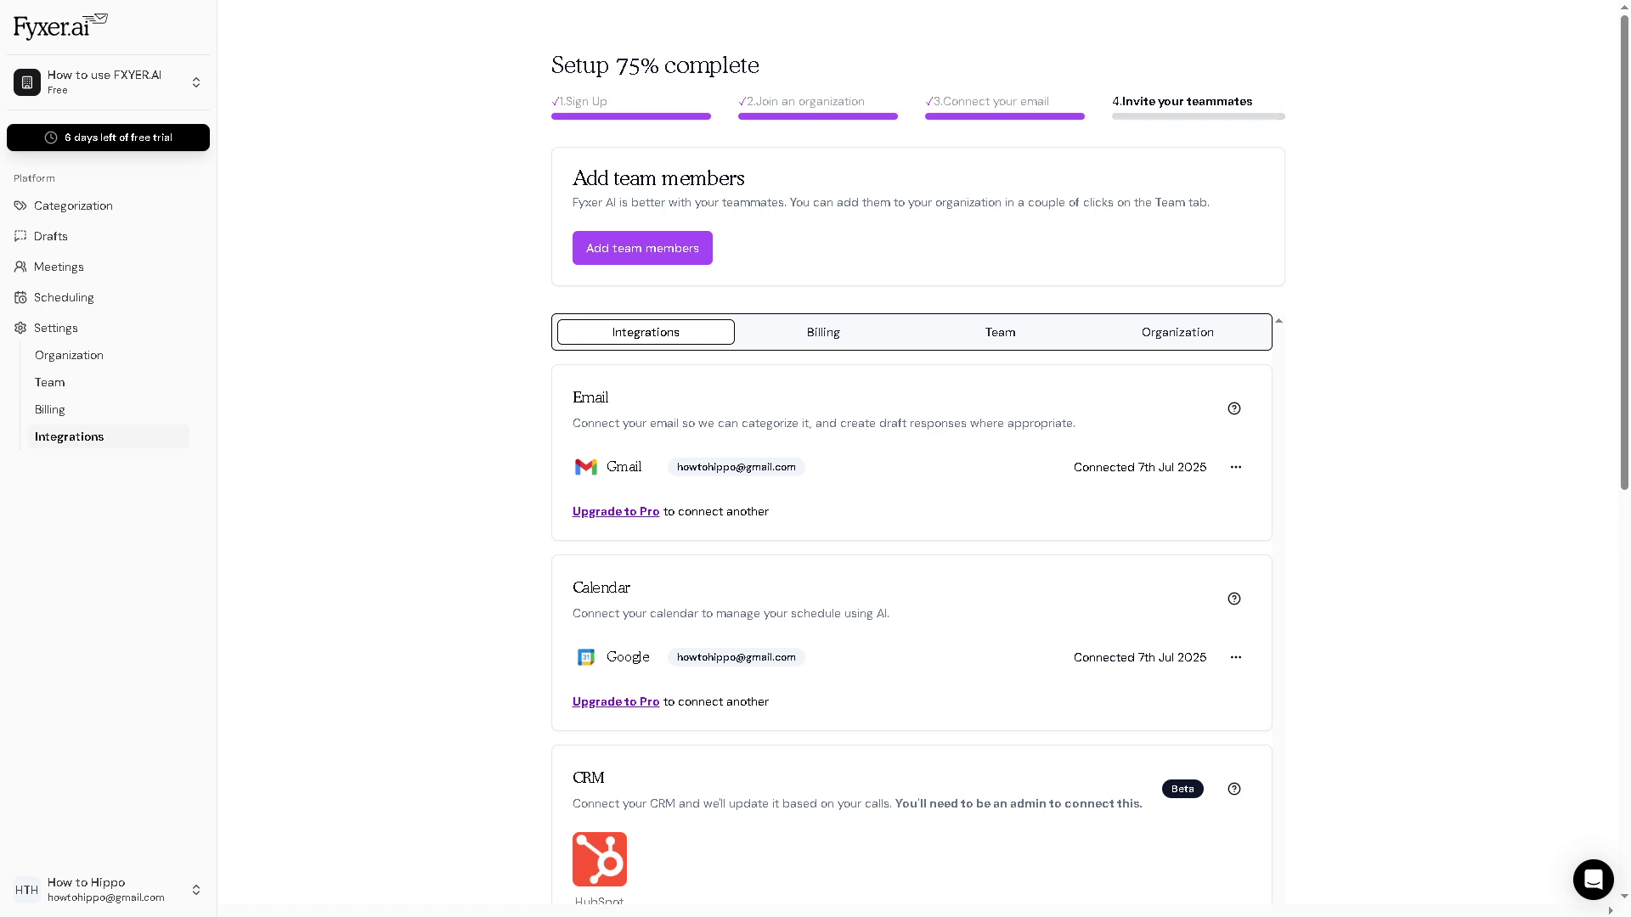
Move To respond, FYI, Comment, Notification, Awaiting reply and Actioned emails into their own labels.
{"action": "left_click", "coordinate": [76, 207]}
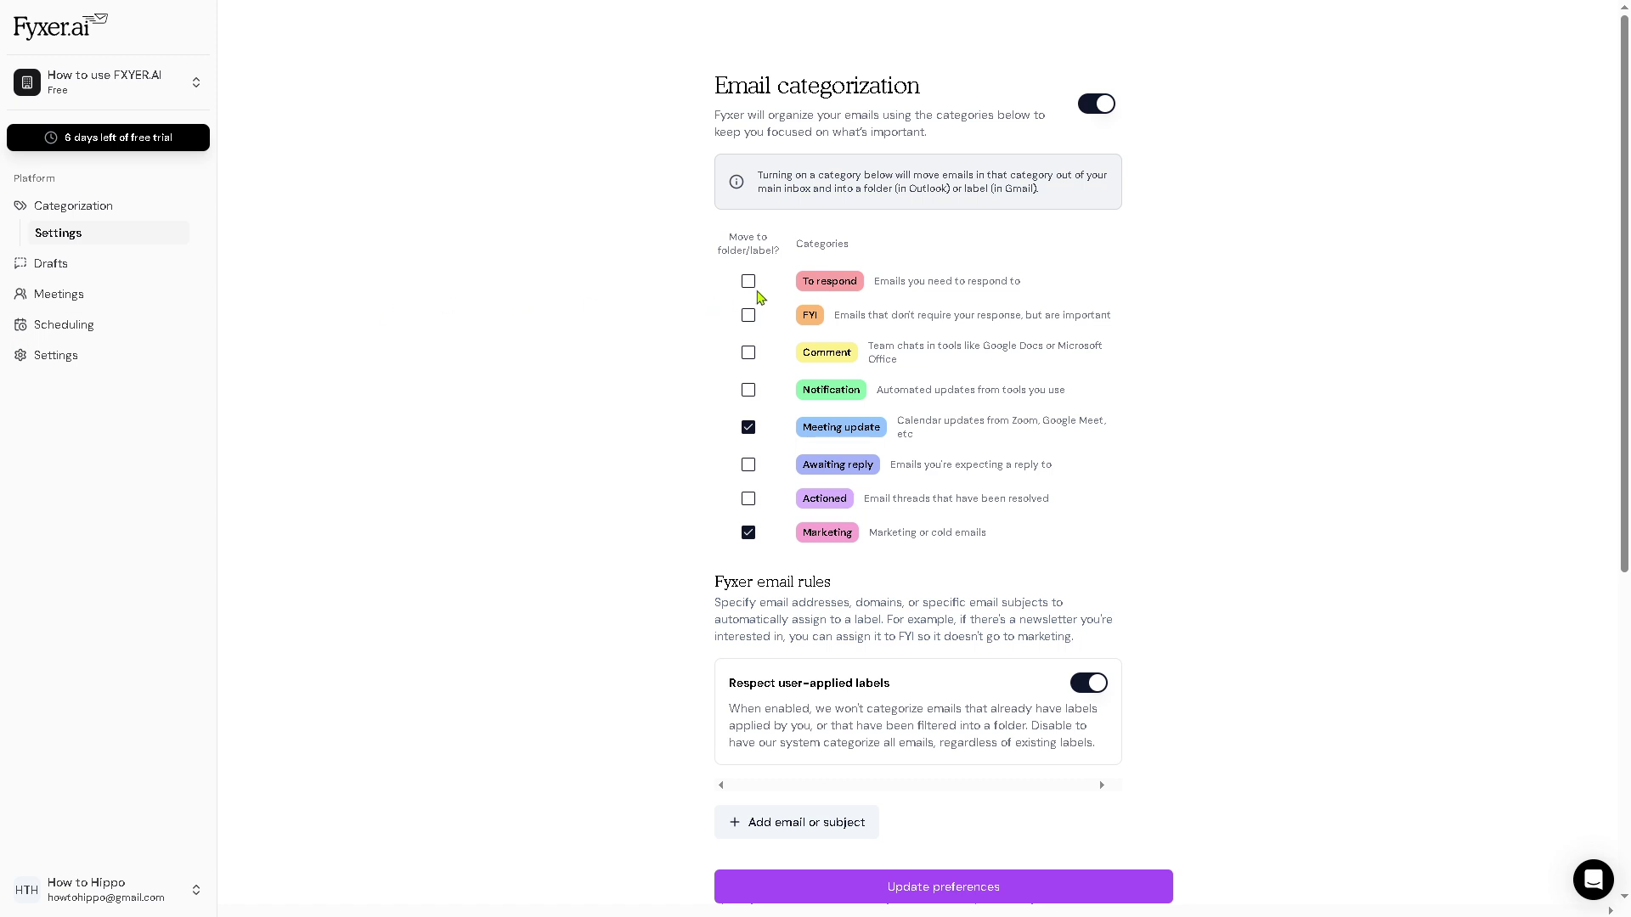
{"action": "left_click", "coordinate": [749, 284]}
{"action": "left_click", "coordinate": [750, 317]}
{"action": "left_click", "coordinate": [748, 353]}
{"action": "left_click", "coordinate": [749, 391]}
{"action": "left_click", "coordinate": [749, 465]}
{"action": "left_click", "coordinate": [749, 501]}
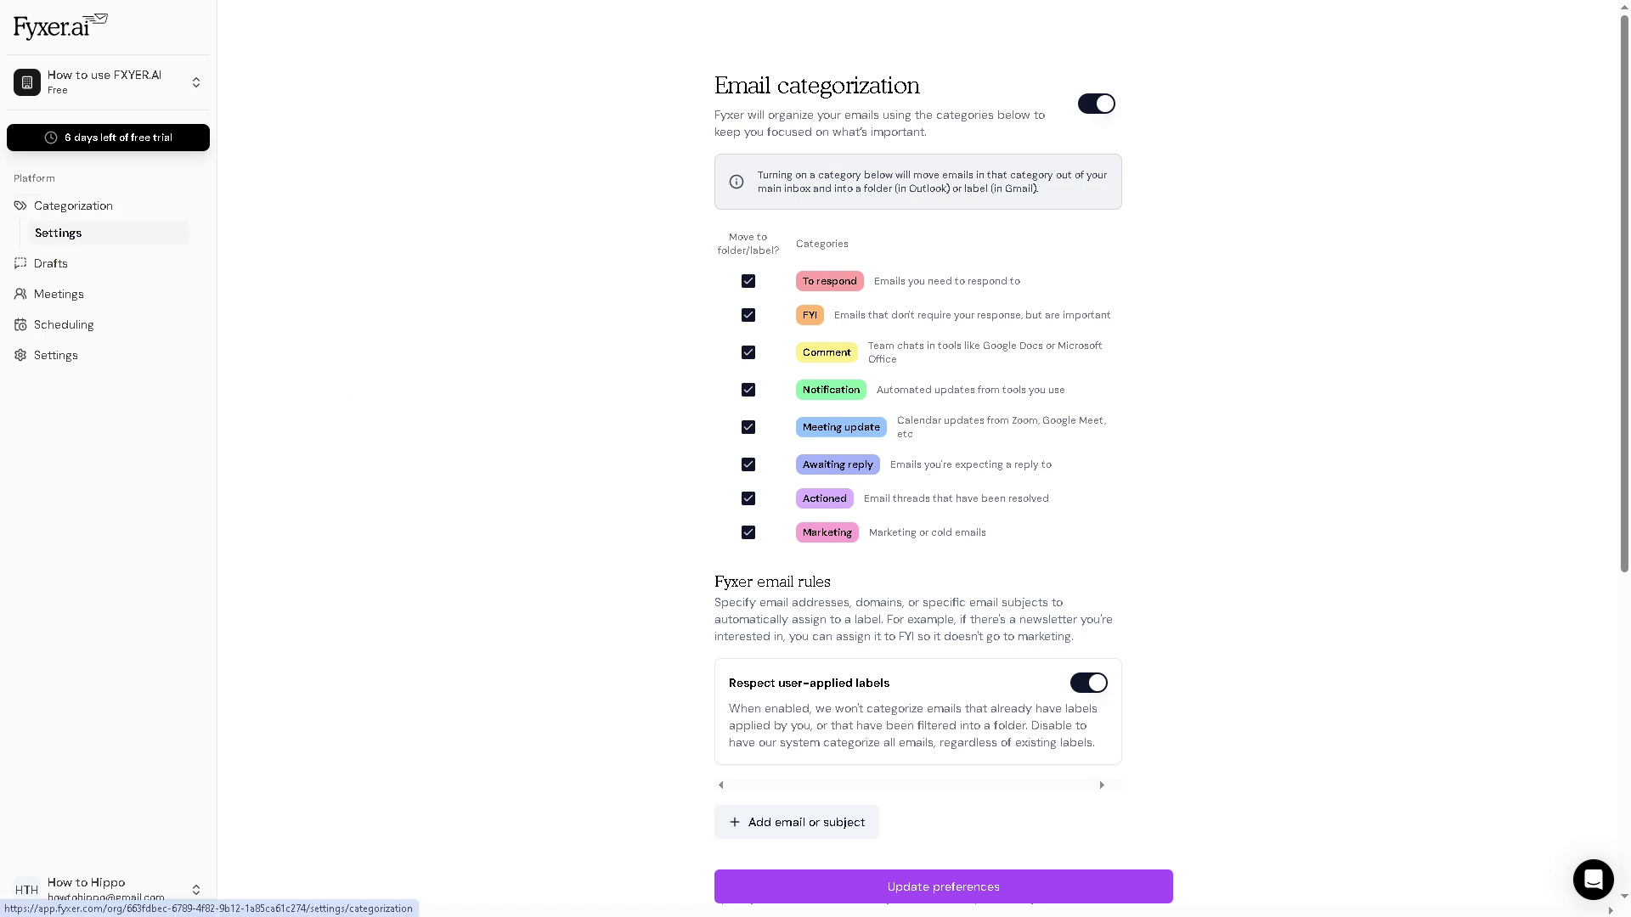
Review the Draft Prompt and font list, then change the draft font size.
{"action": "left_click", "coordinate": [55, 265]}
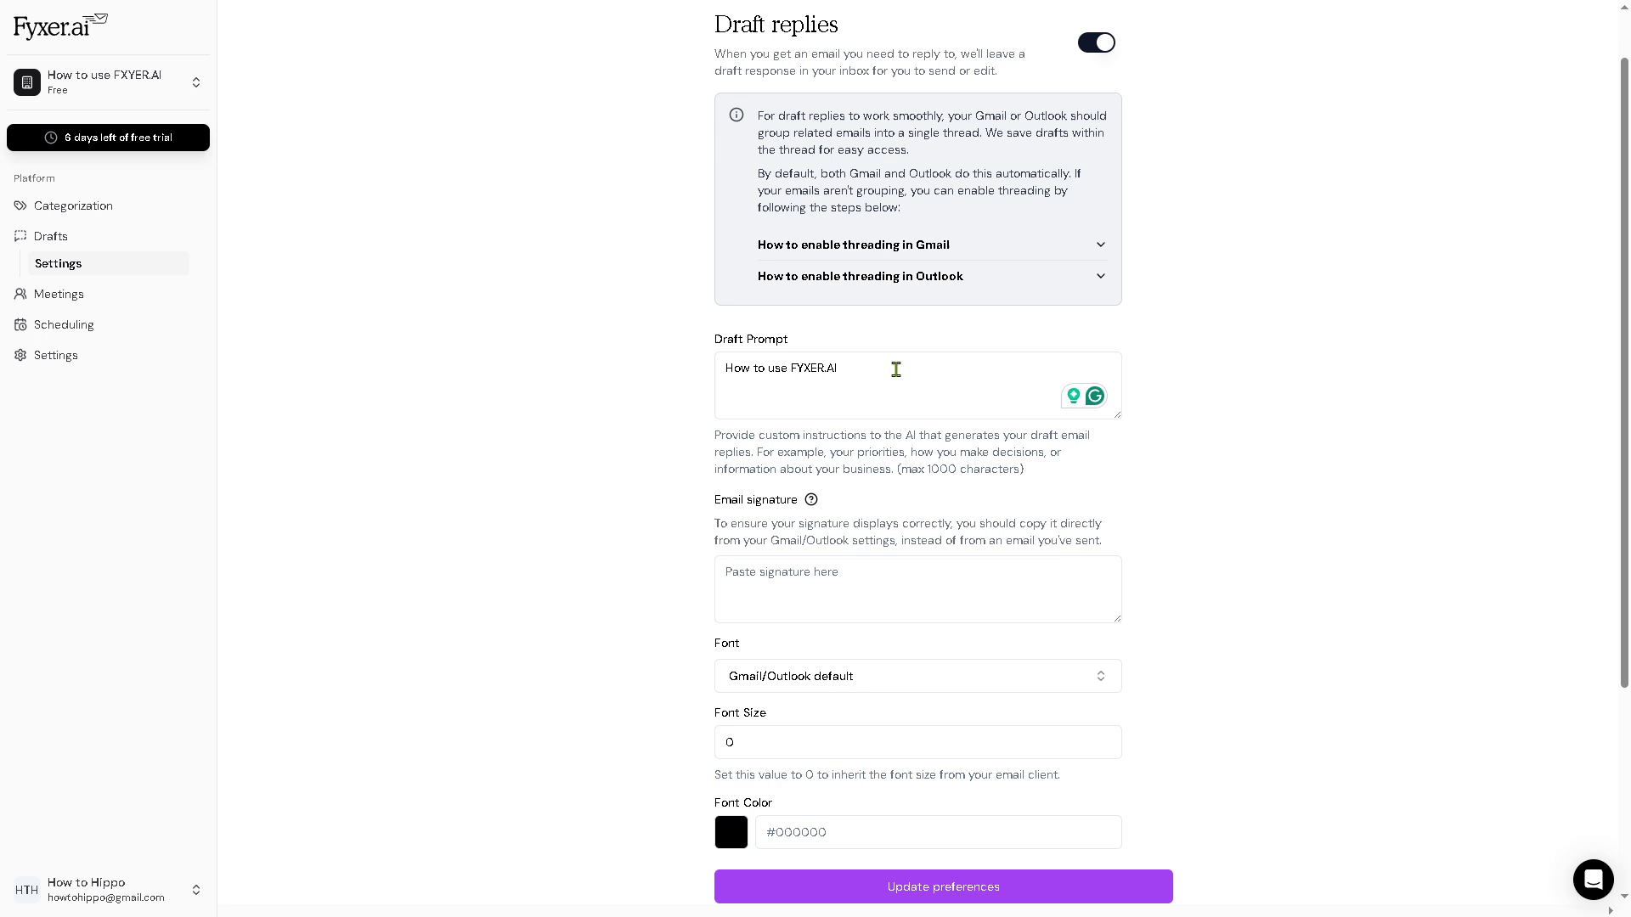
{"action": "left_click", "coordinate": [893, 376]}
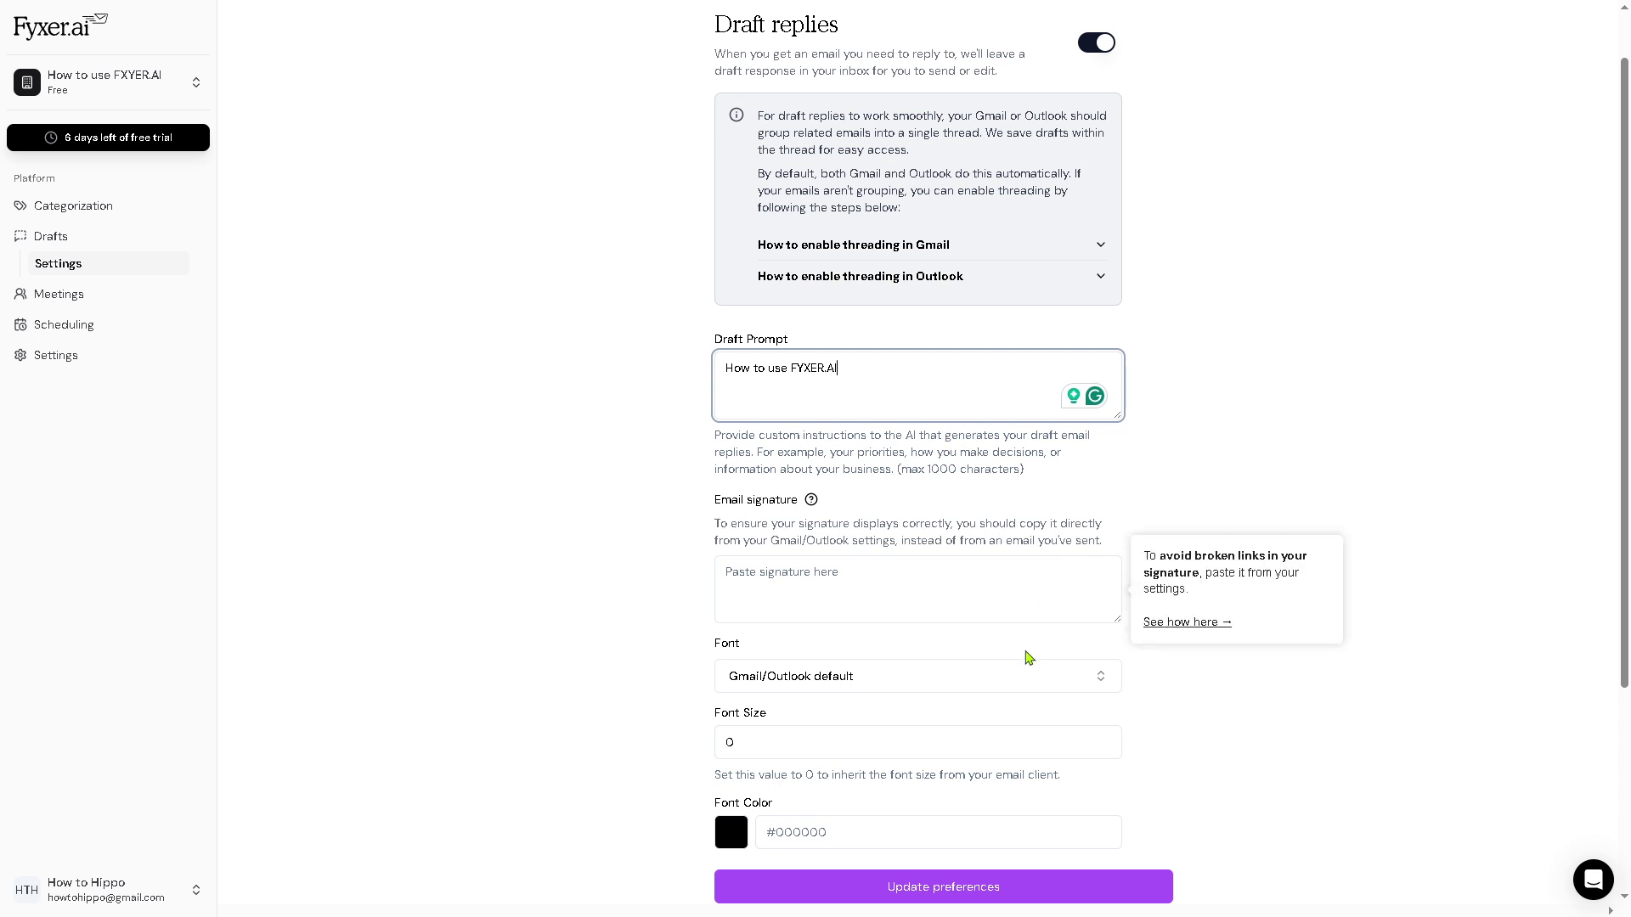
{"action": "scroll", "coordinate": [949, 667], "scroll_direction": "down", "scroll_amount": 1}
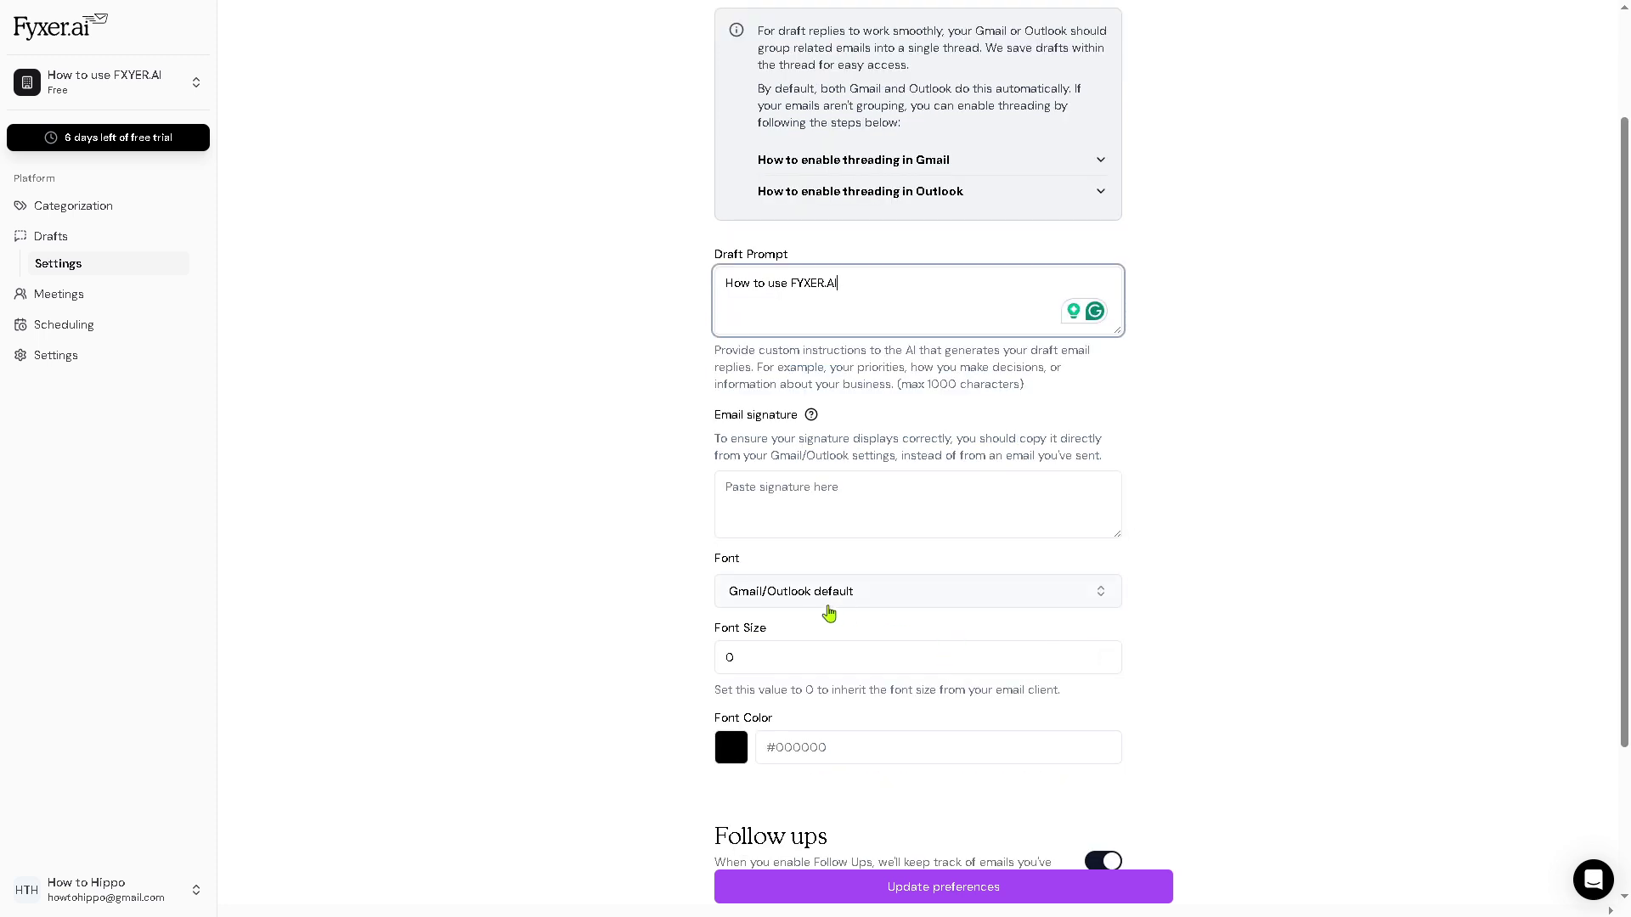
{"action": "left_click", "coordinate": [832, 594]}
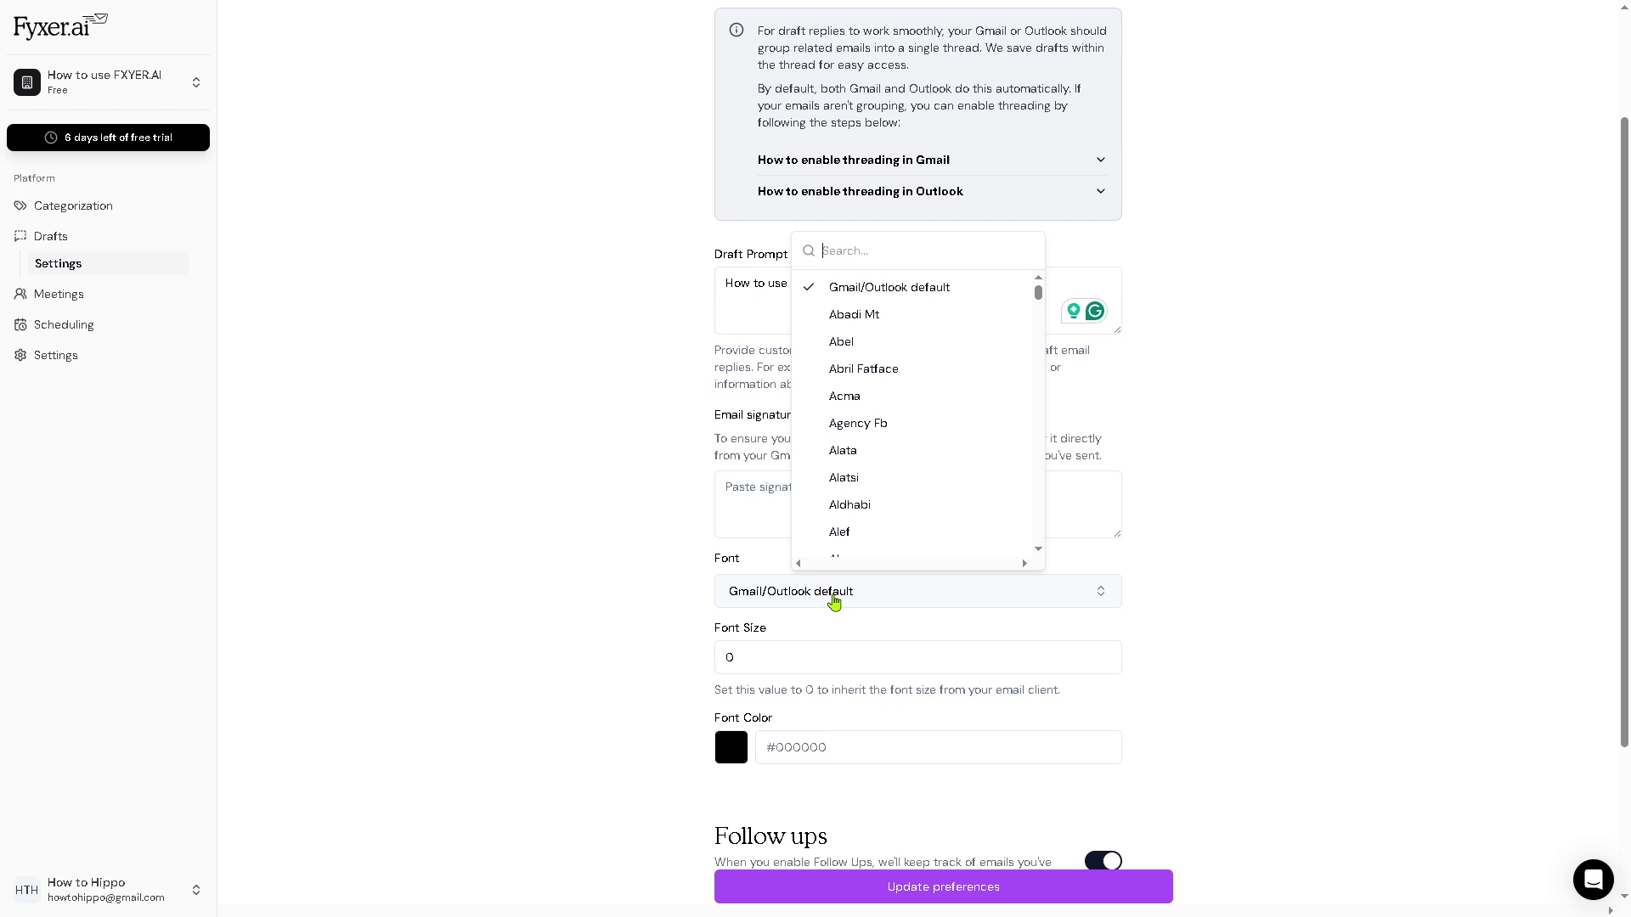
{"action": "scroll", "coordinate": [976, 447], "scroll_direction": "down", "scroll_amount": 1}
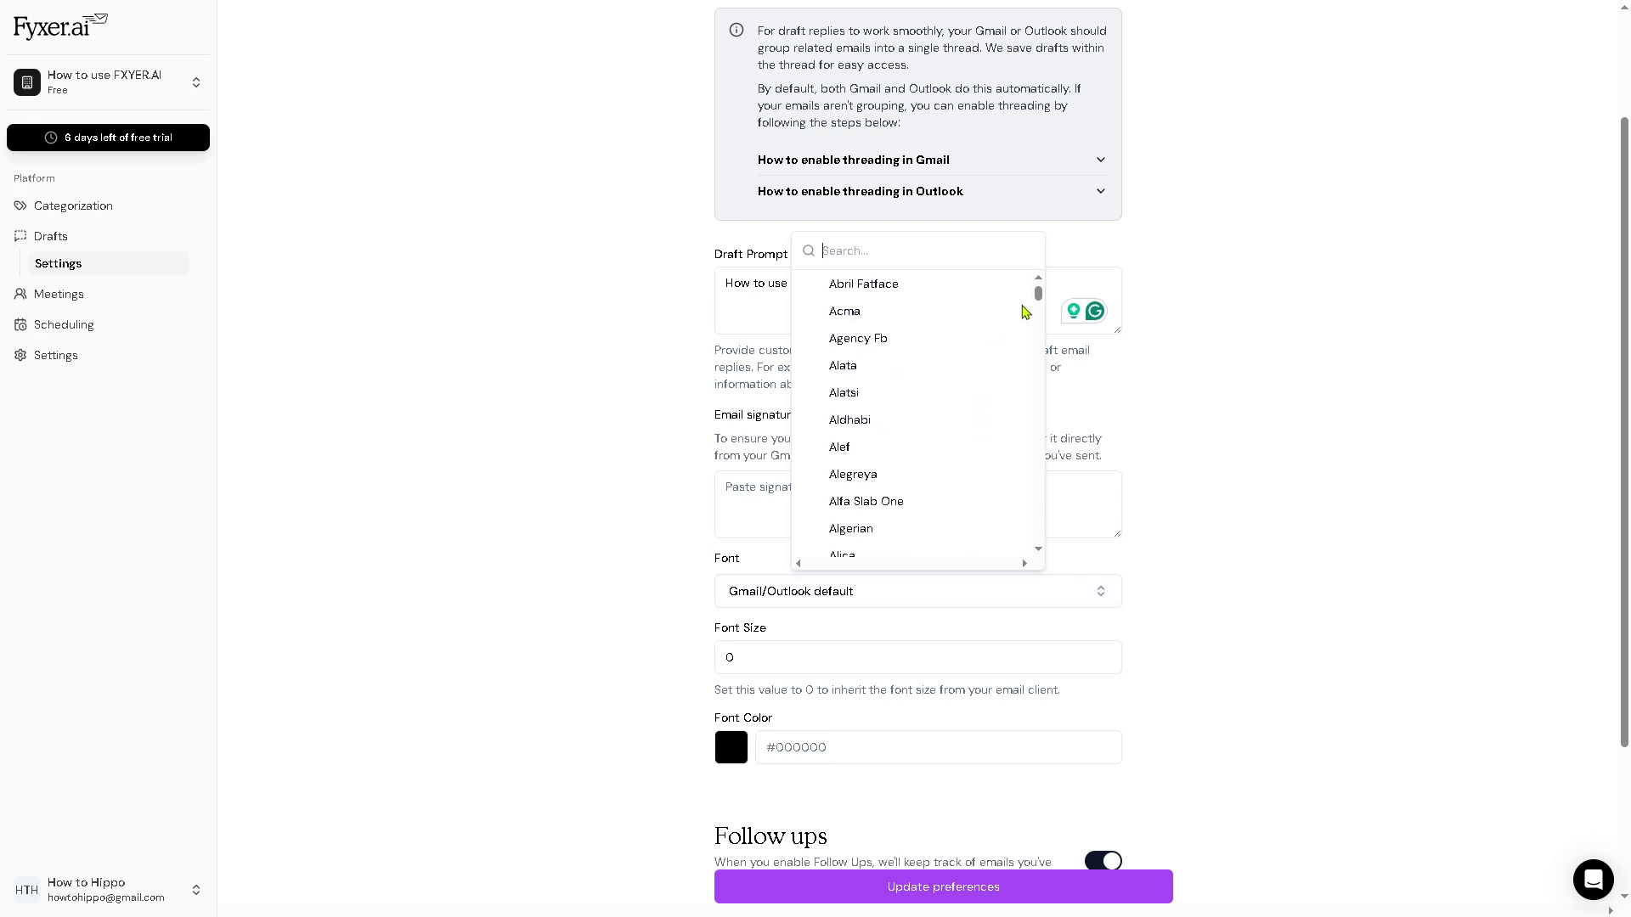
{"action": "mouse_move", "coordinate": [1042, 301]}
{"action": "left_mouse_down"}
{"action": "mouse_move", "coordinate": [1042, 330]}
{"action": "mouse_move", "coordinate": [1041, 306]}
{"action": "left_mouse_up"}
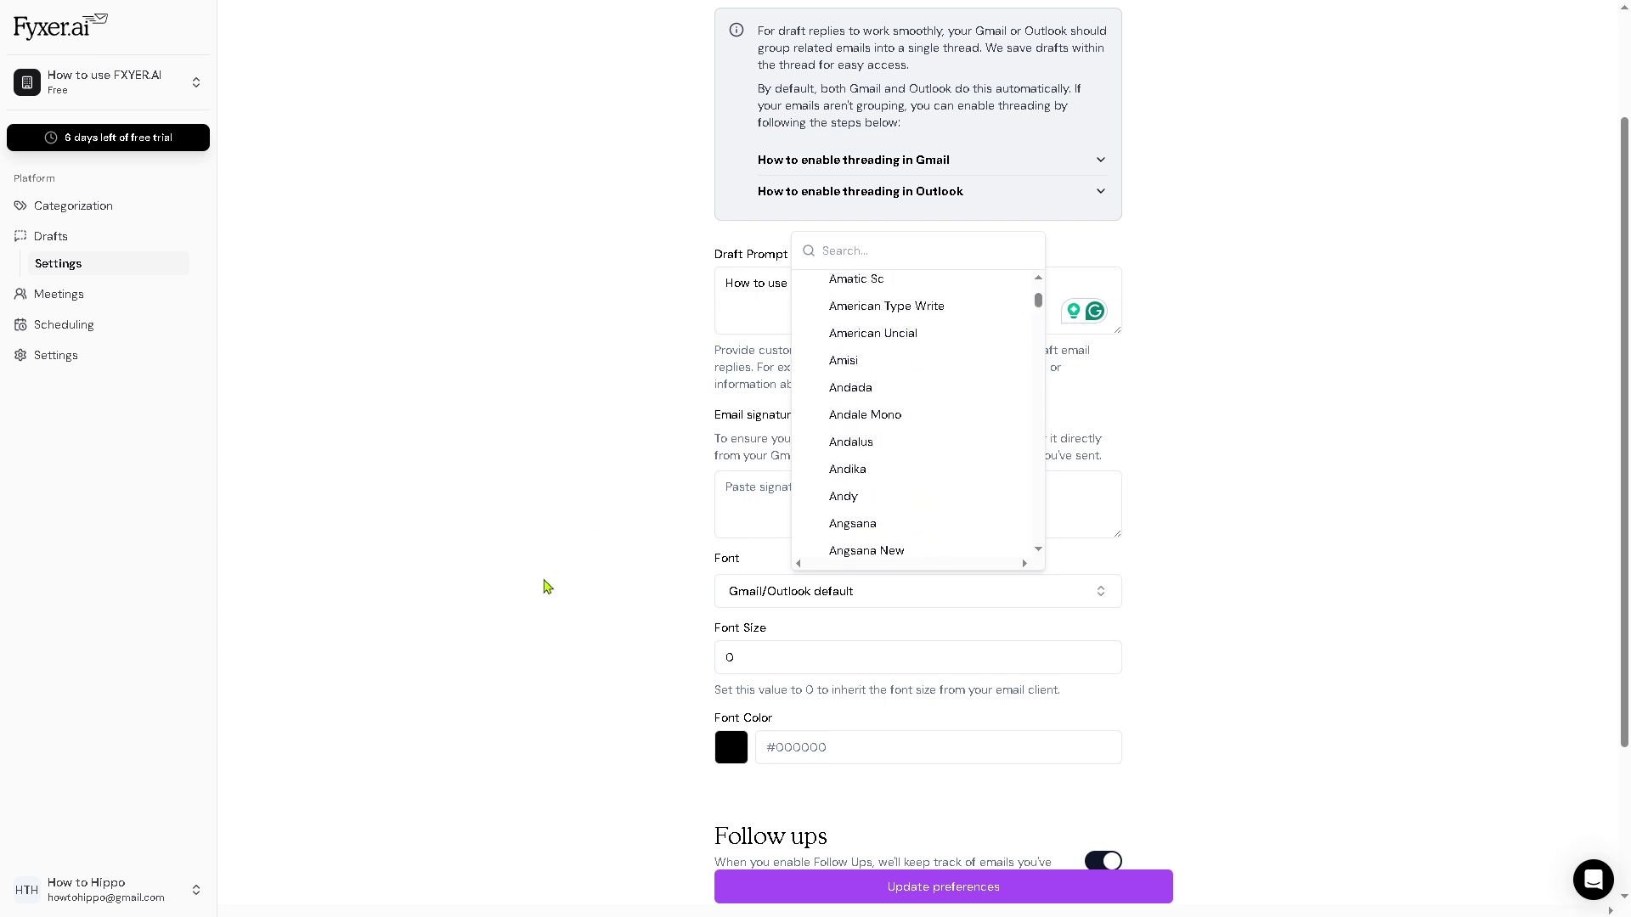
{"action": "left_click", "coordinate": [549, 587]}
{"action": "left_click_drag", "start_coordinate": [747, 660], "coordinate": [699, 663]}
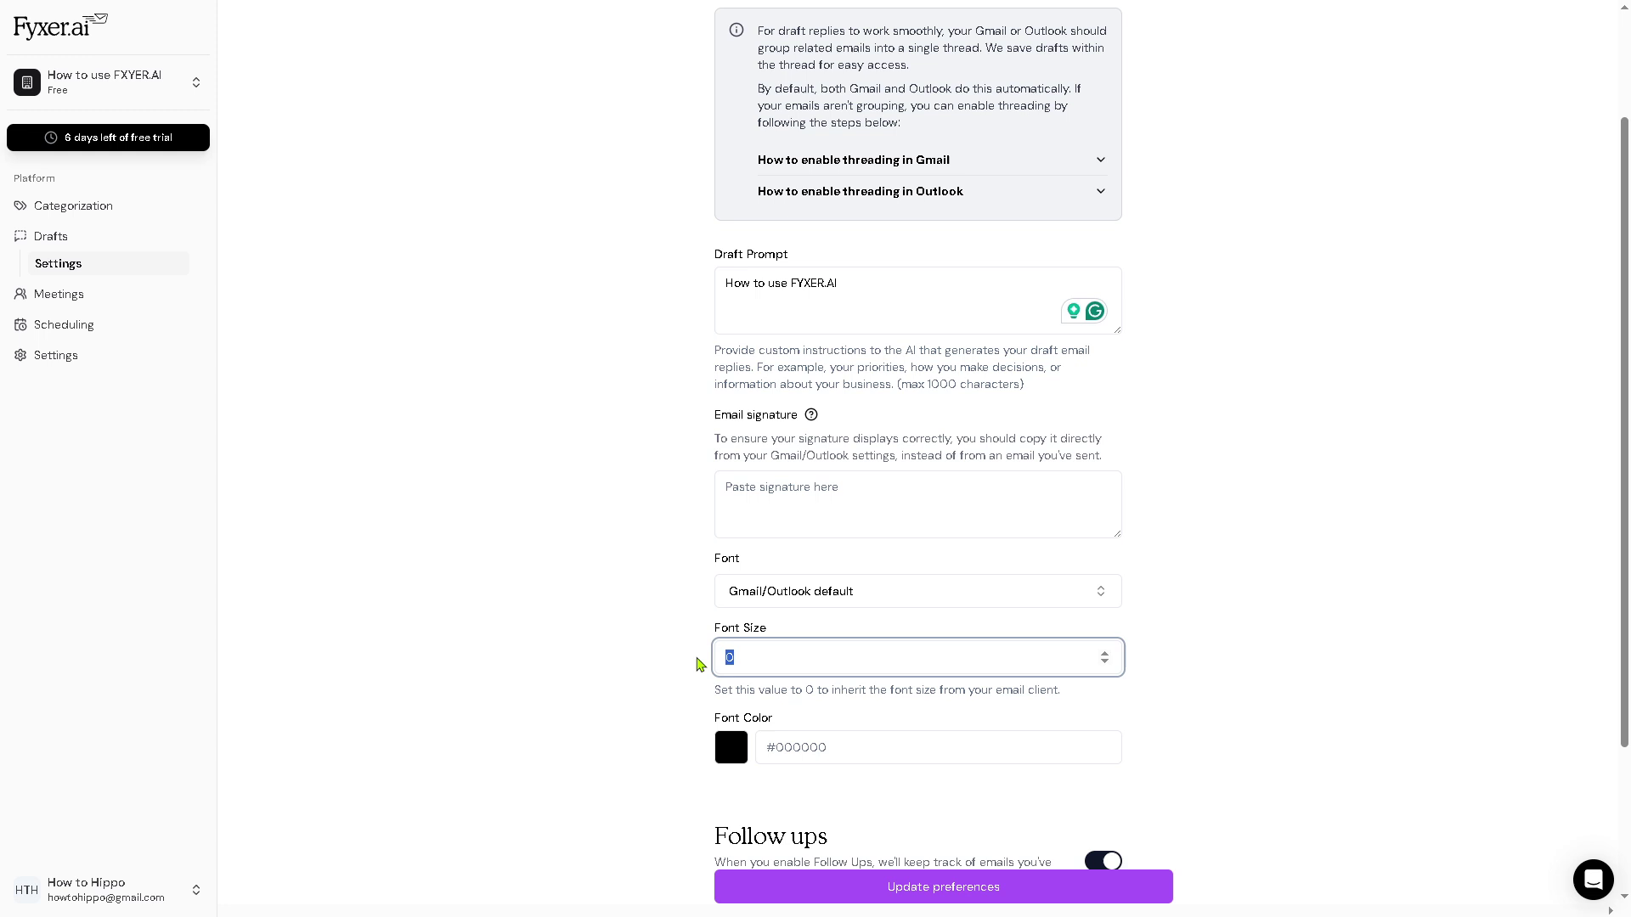
{"action": "type", "text": "3"}
{"action": "left_click", "coordinate": [574, 660]}
{"action": "scroll", "coordinate": [575, 660], "scroll_direction": "down", "scroll_amount": 1}
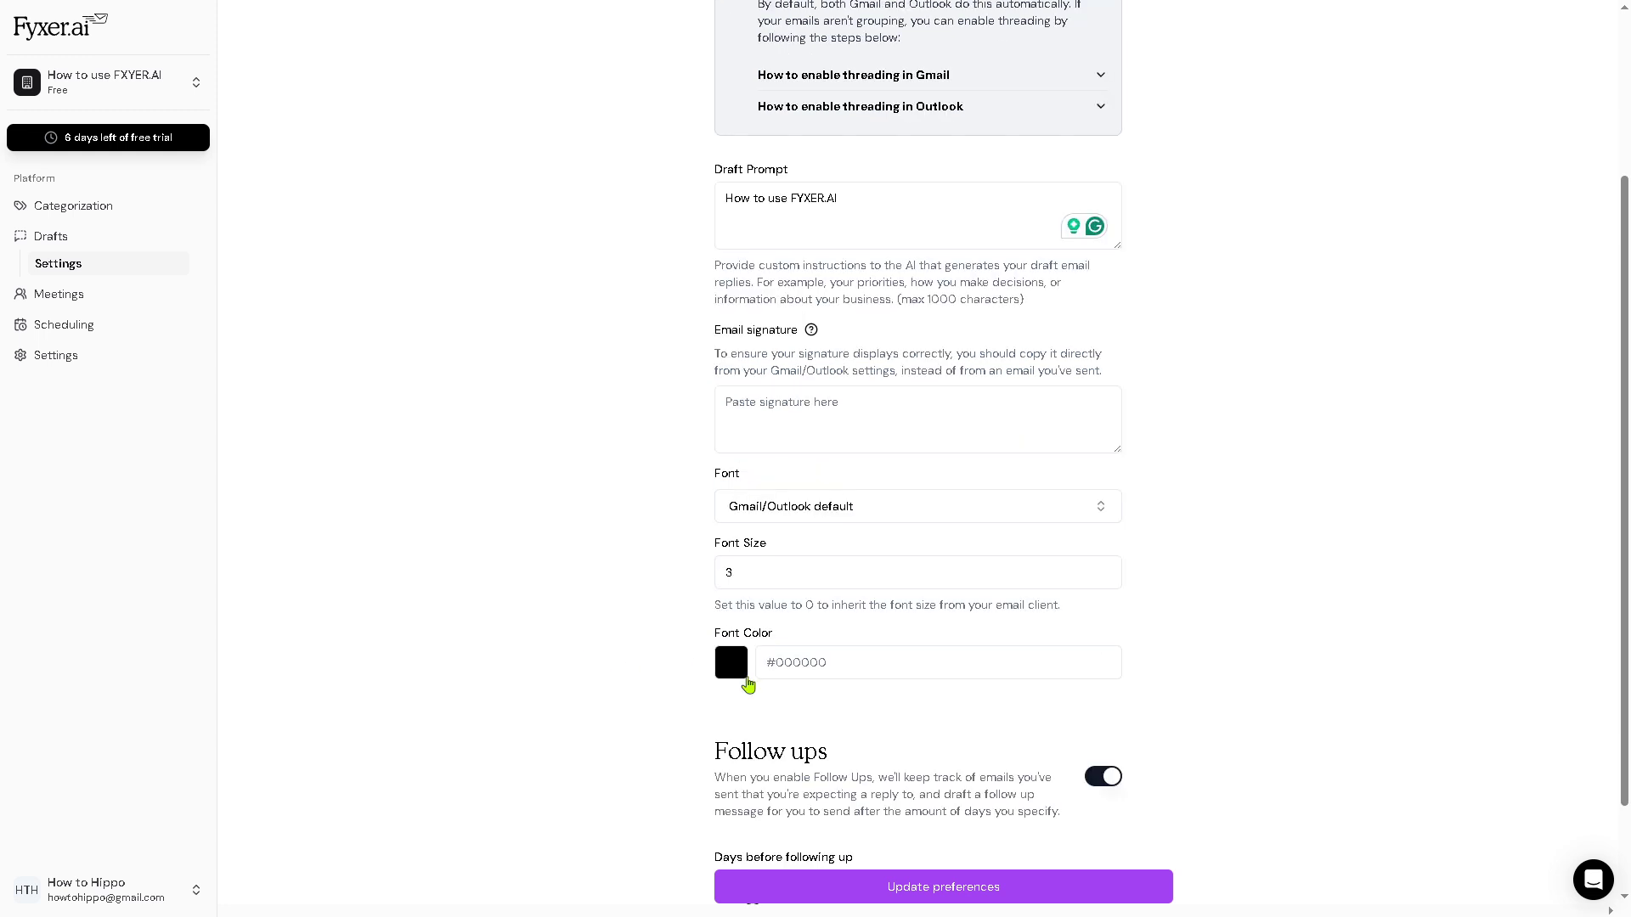
Set the draft font colour to red #ff0000 and save the preferences.
{"action": "left_click", "coordinate": [735, 680]}
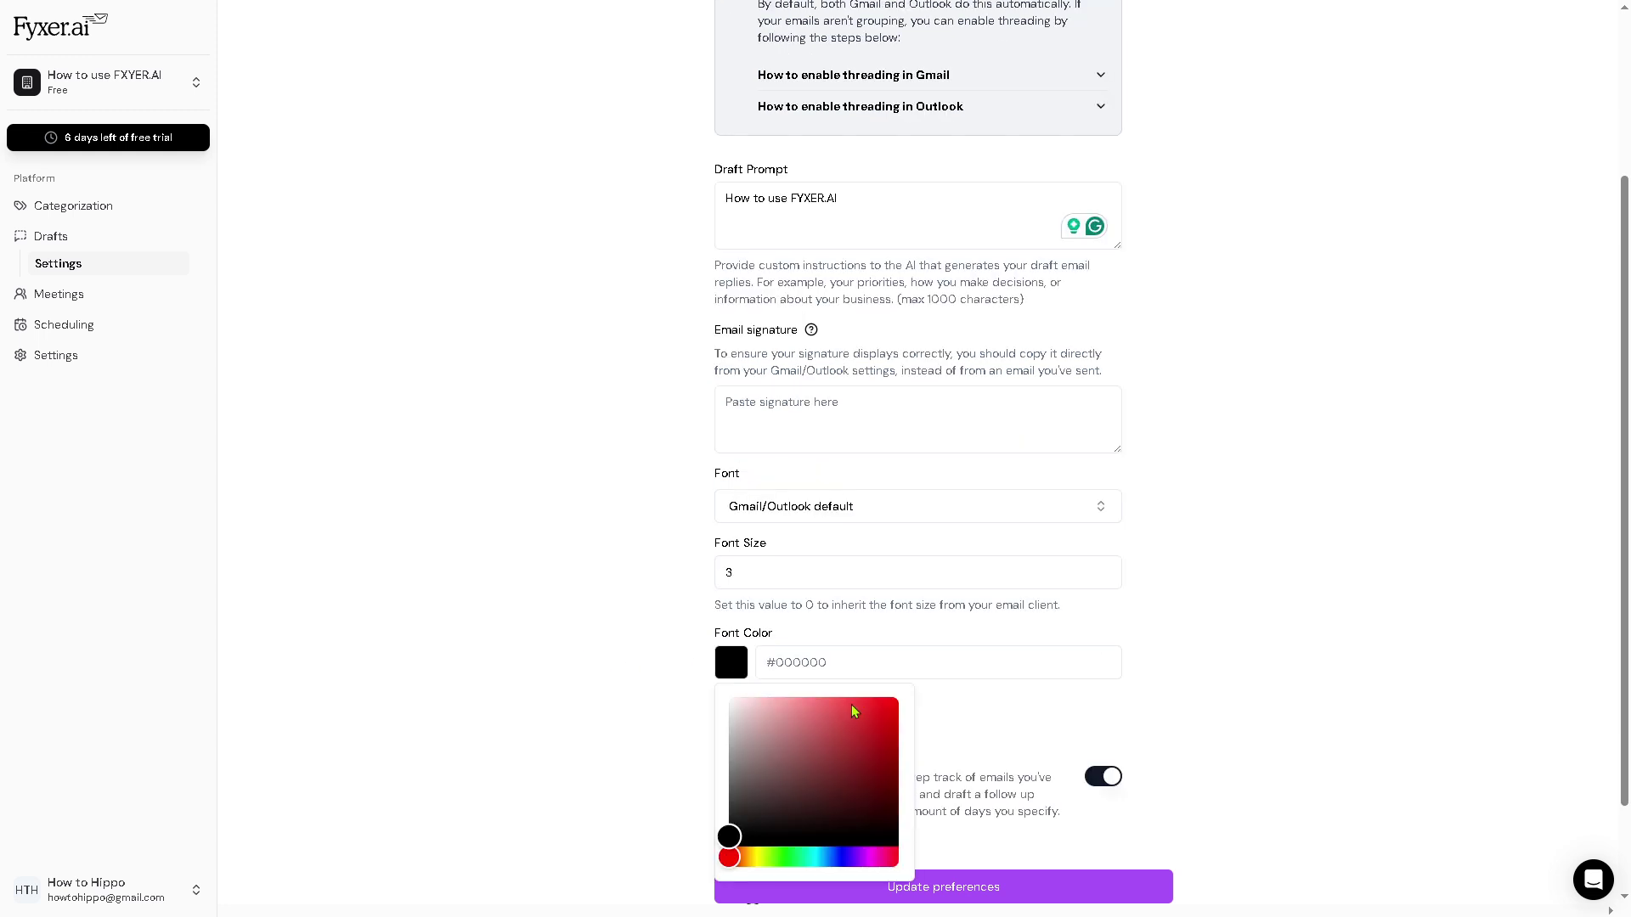
{"action": "left_click_drag", "start_coordinate": [851, 705], "coordinate": [903, 695]}
{"action": "left_click", "coordinate": [1314, 620]}
{"action": "scroll", "coordinate": [1314, 620], "scroll_direction": "down", "scroll_amount": 1}
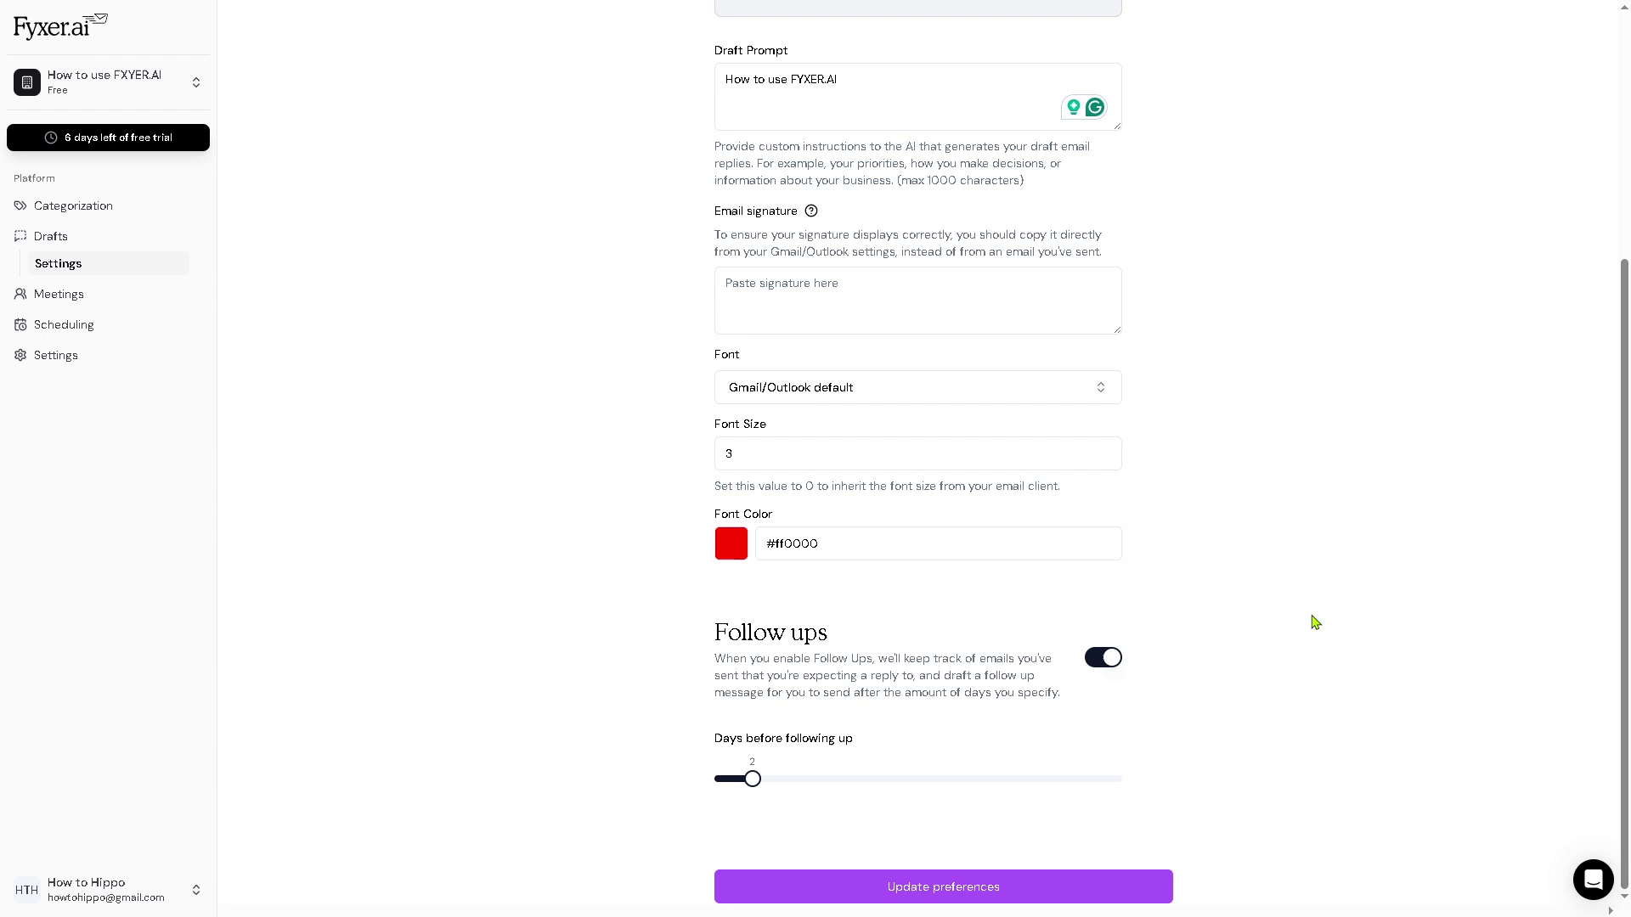
{"action": "left_click", "coordinate": [867, 882]}
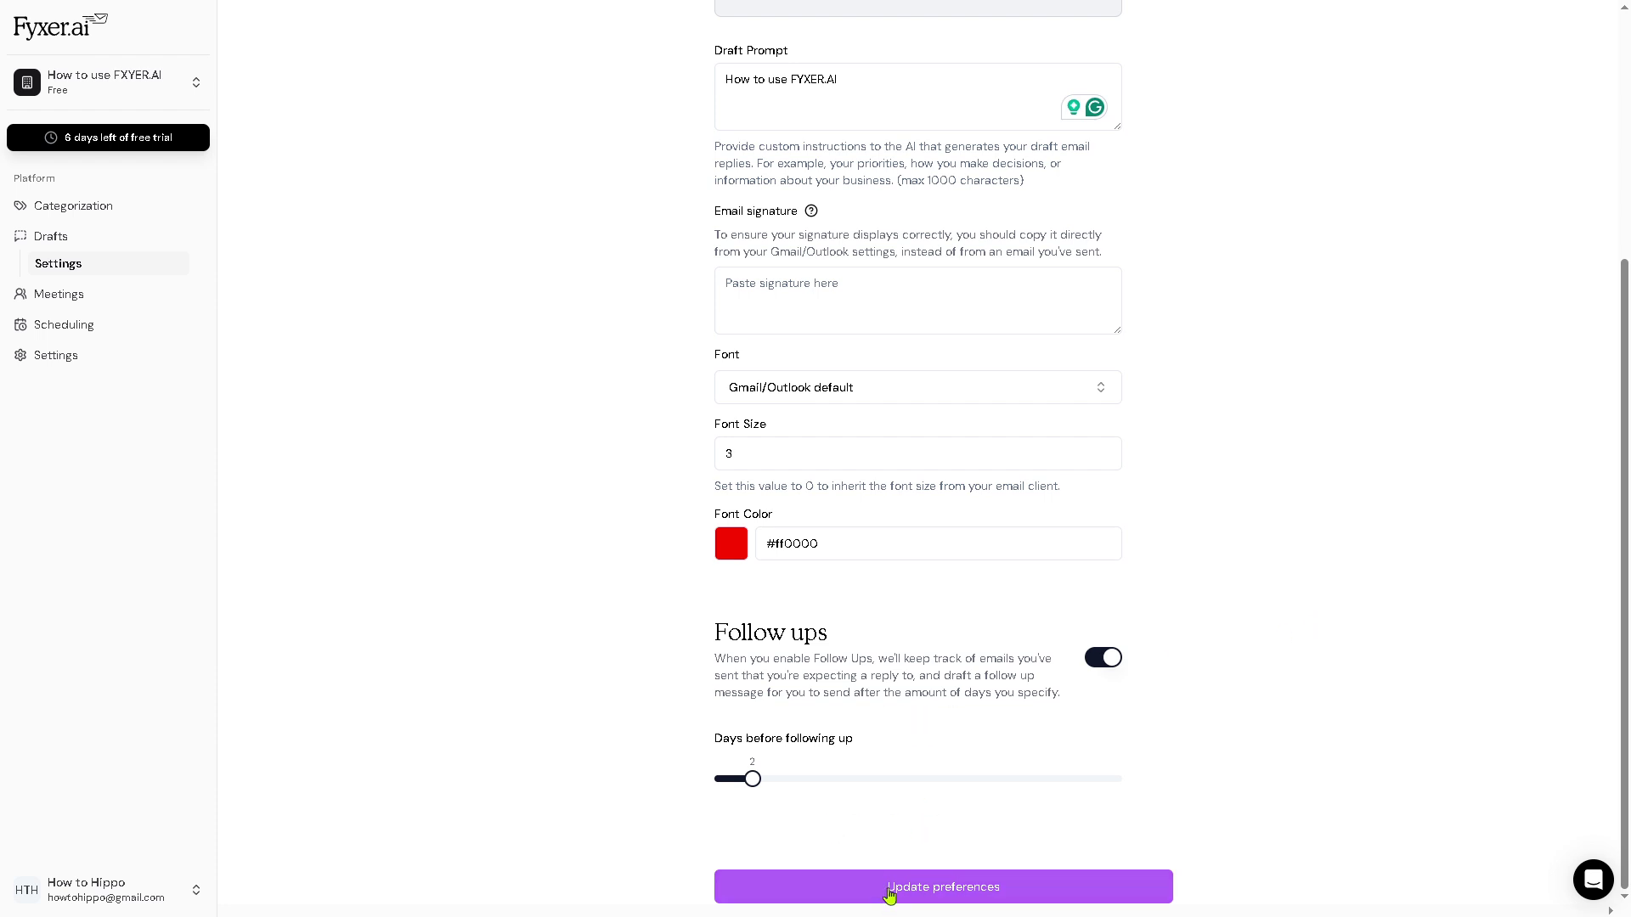
{"action": "left_click", "coordinate": [890, 896]}
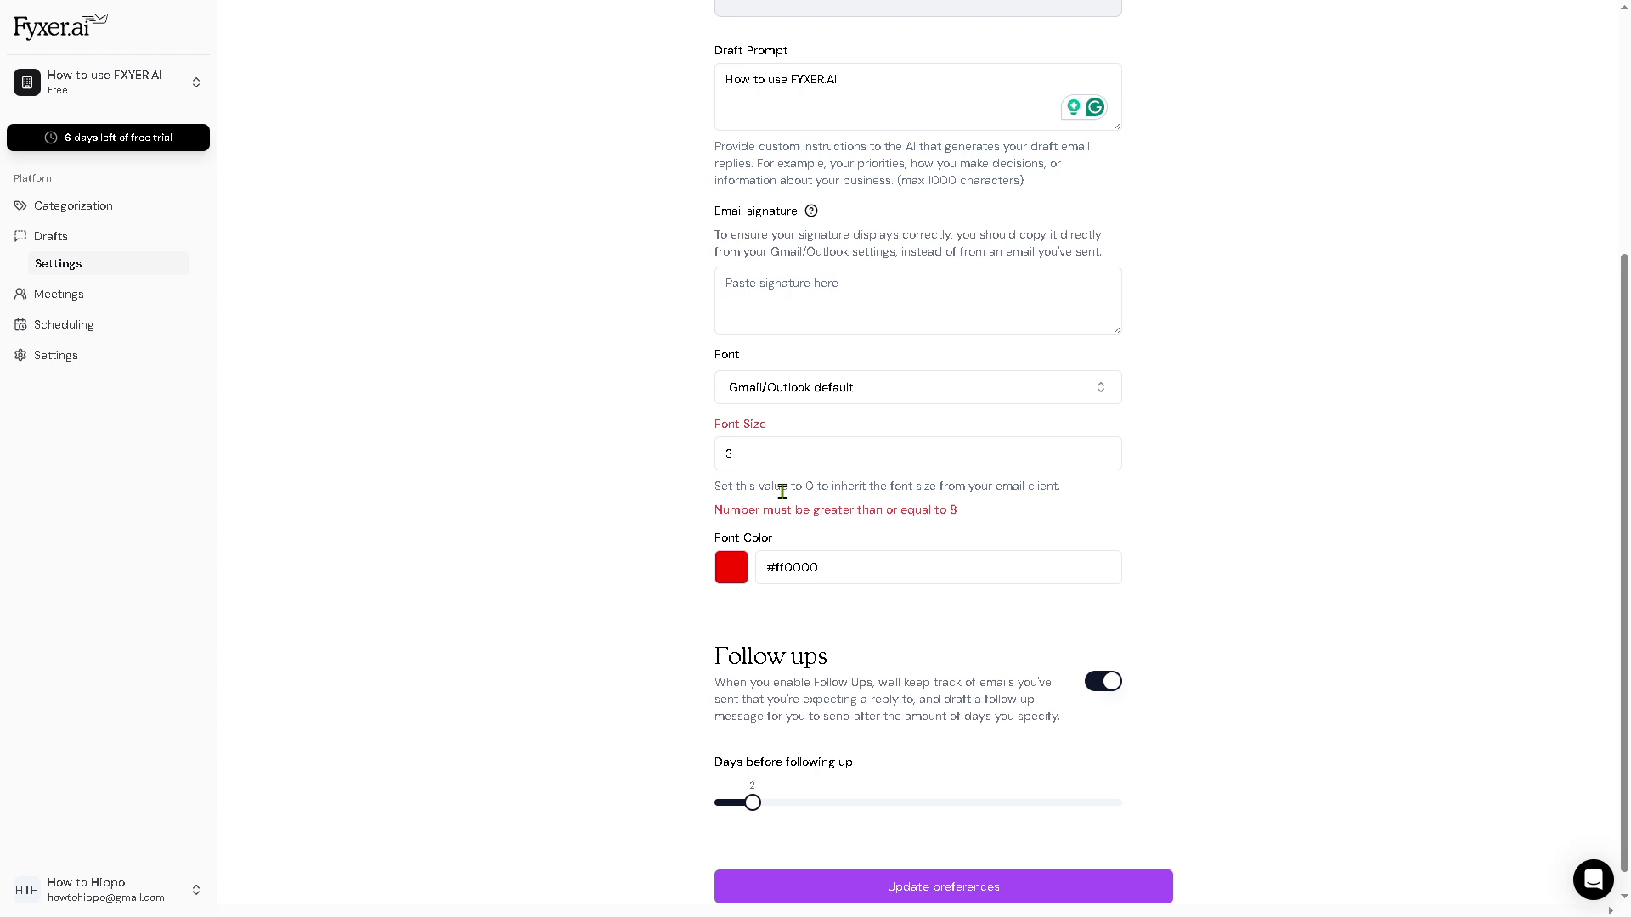
Correct the font size to 8 and save the draft preferences.
{"action": "left_click_drag", "start_coordinate": [758, 454], "coordinate": [716, 452]}
{"action": "type", "text": "8"}
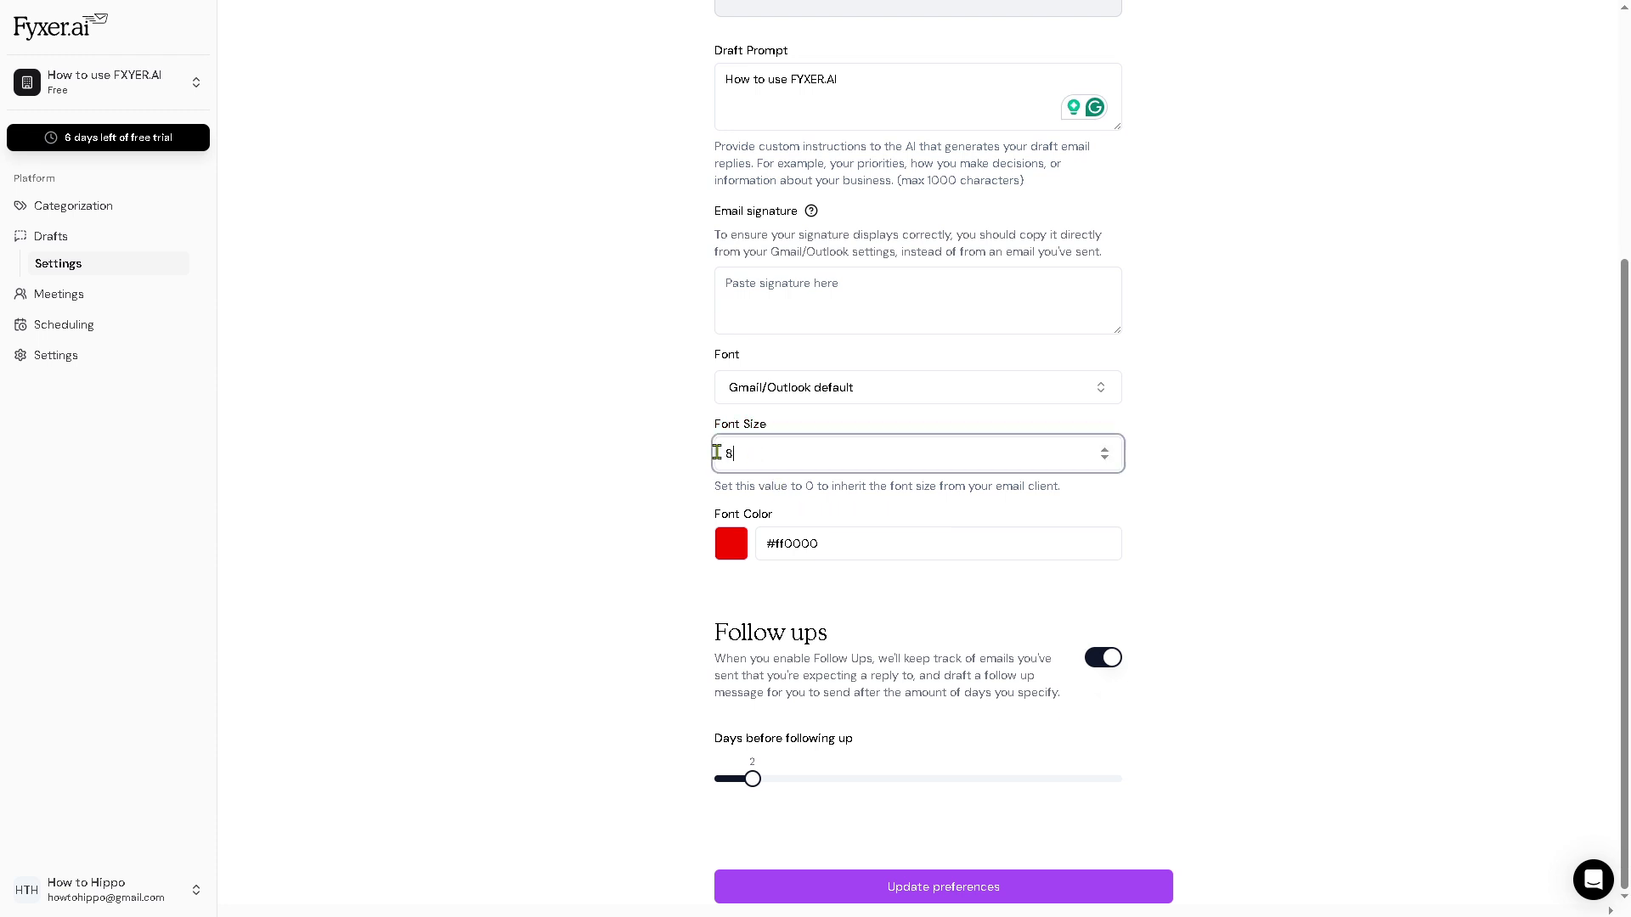
{"action": "left_click", "coordinate": [928, 896]}
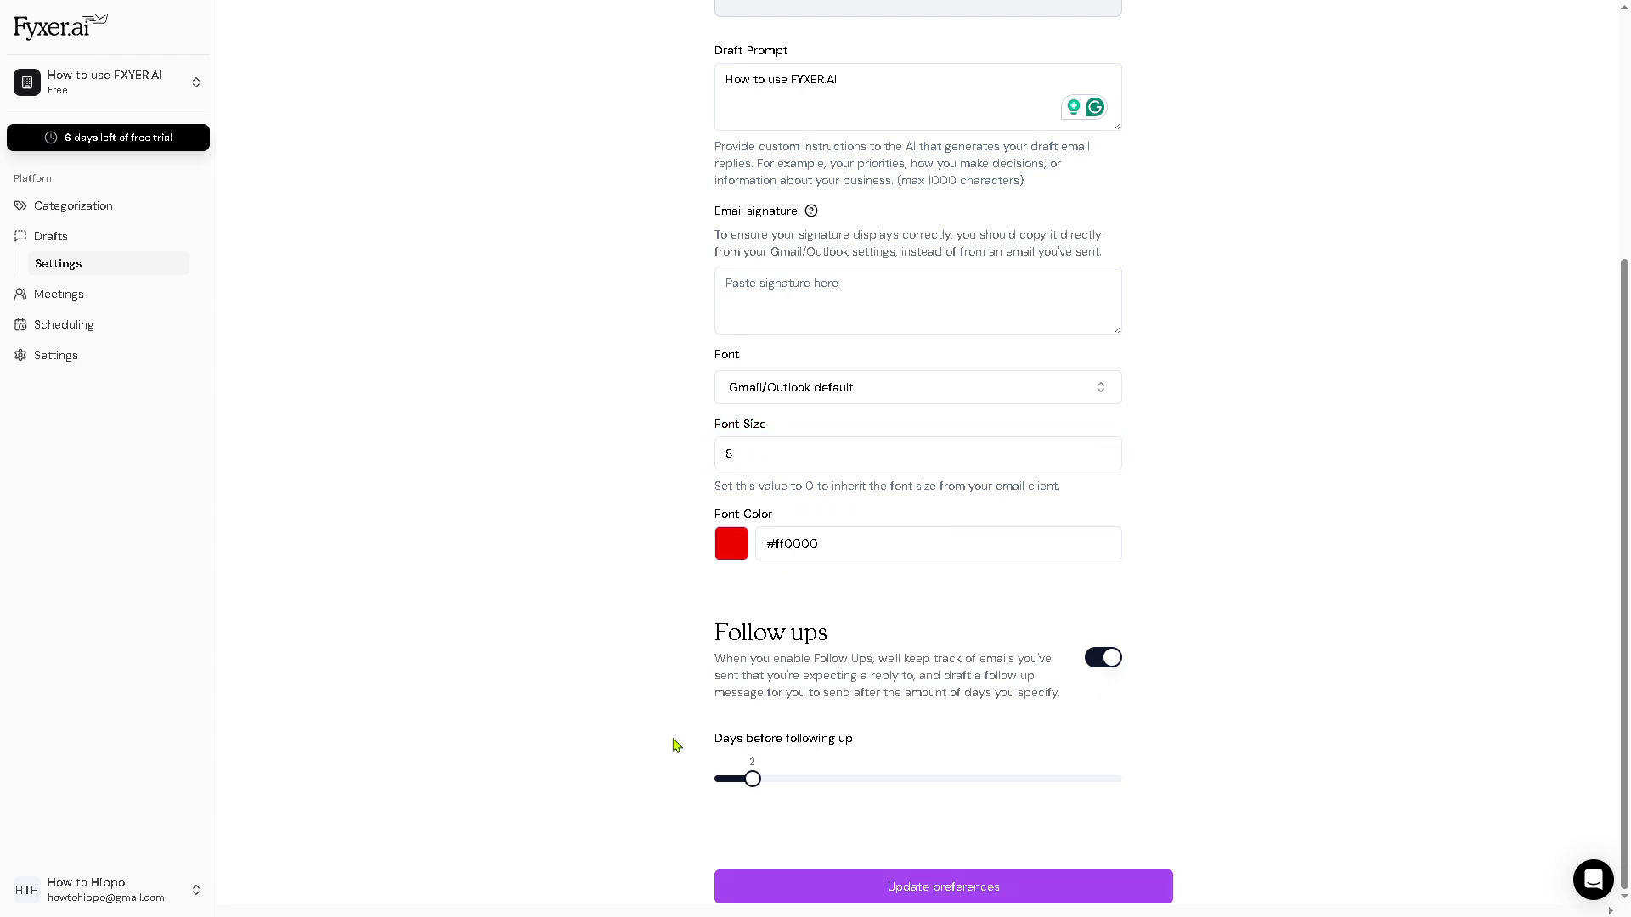
{"action": "left_click", "coordinate": [943, 892]}
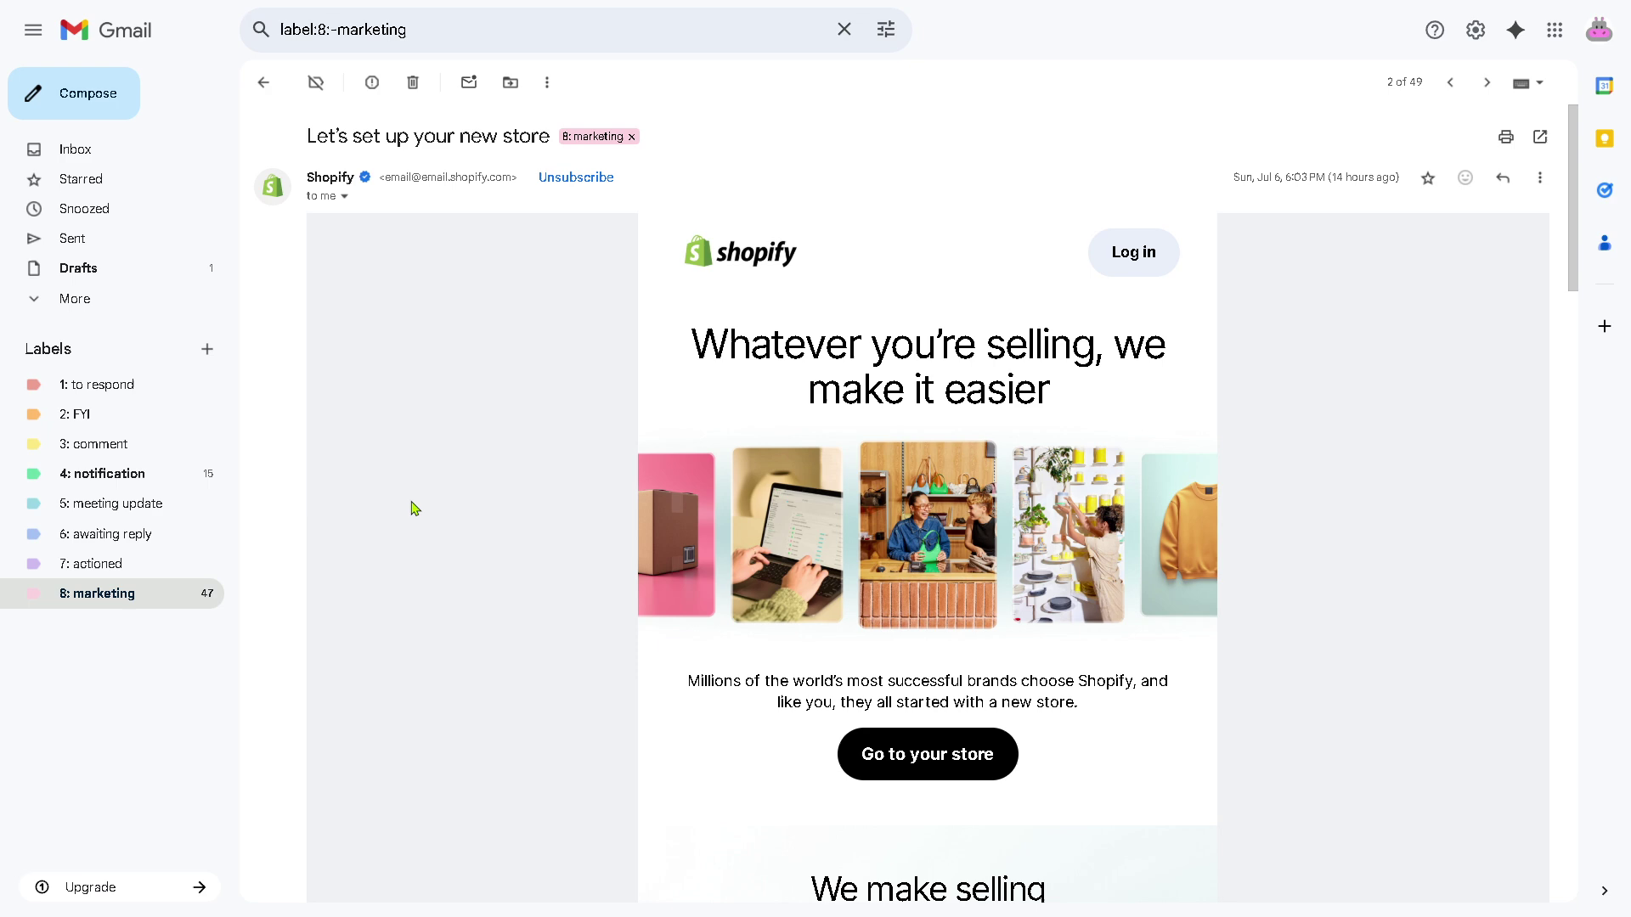
{"action": "scroll", "coordinate": [412, 507], "scroll_direction": "down", "scroll_amount": 2}
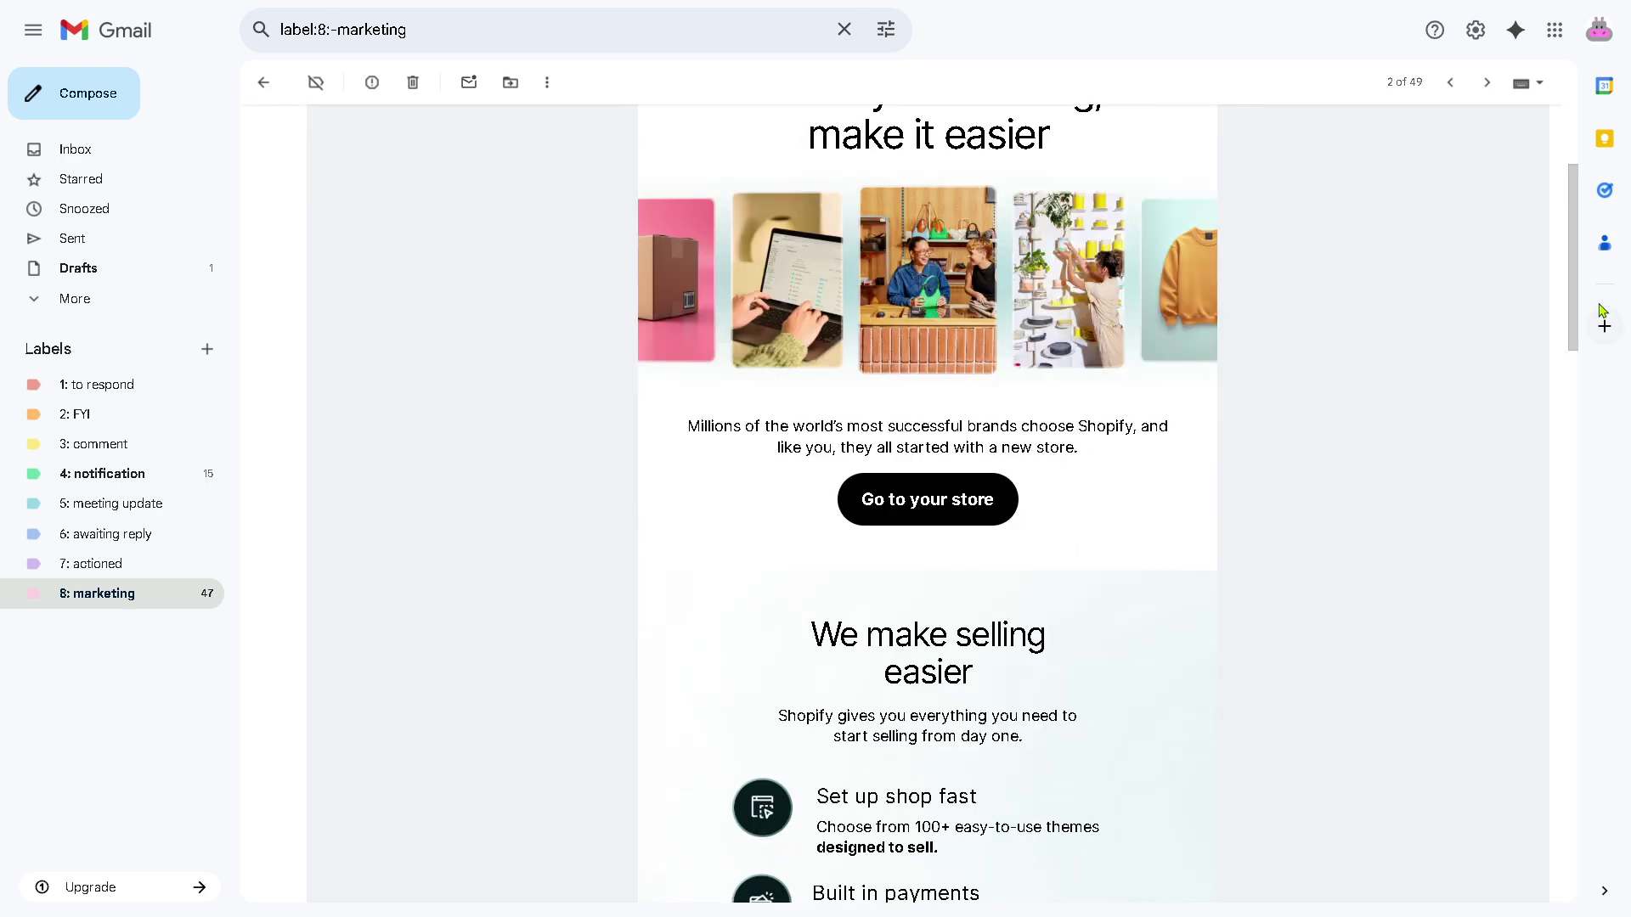
{"action": "left_click_drag", "start_coordinate": [1577, 286], "coordinate": [1551, 710]}
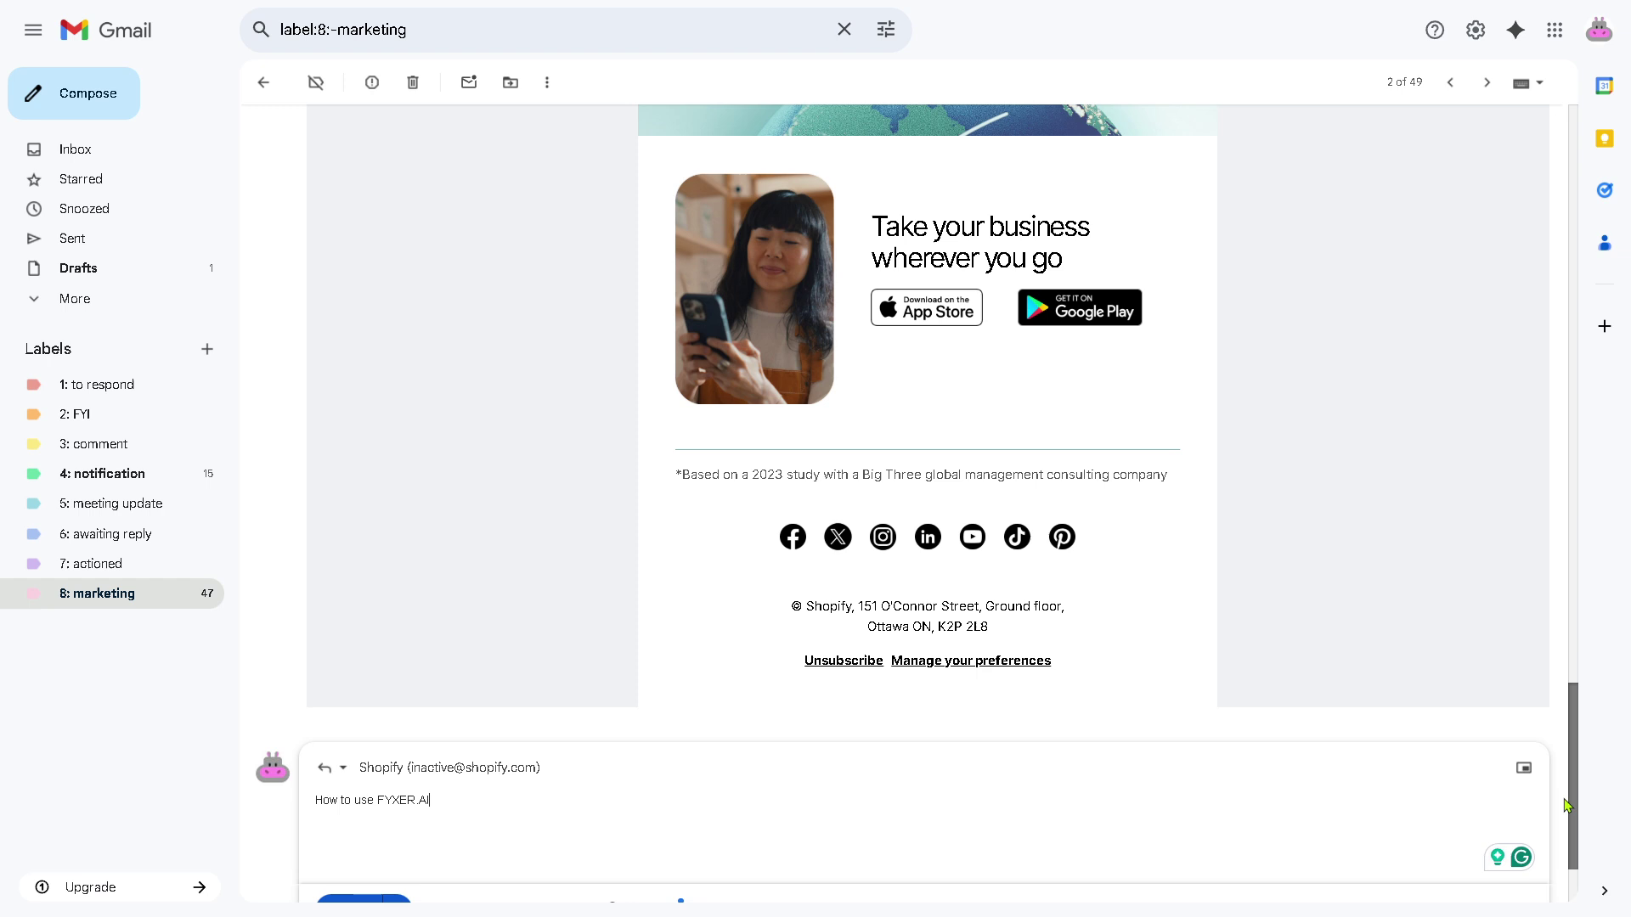
{"action": "left_click_drag", "start_coordinate": [1551, 709], "coordinate": [1567, 842]}
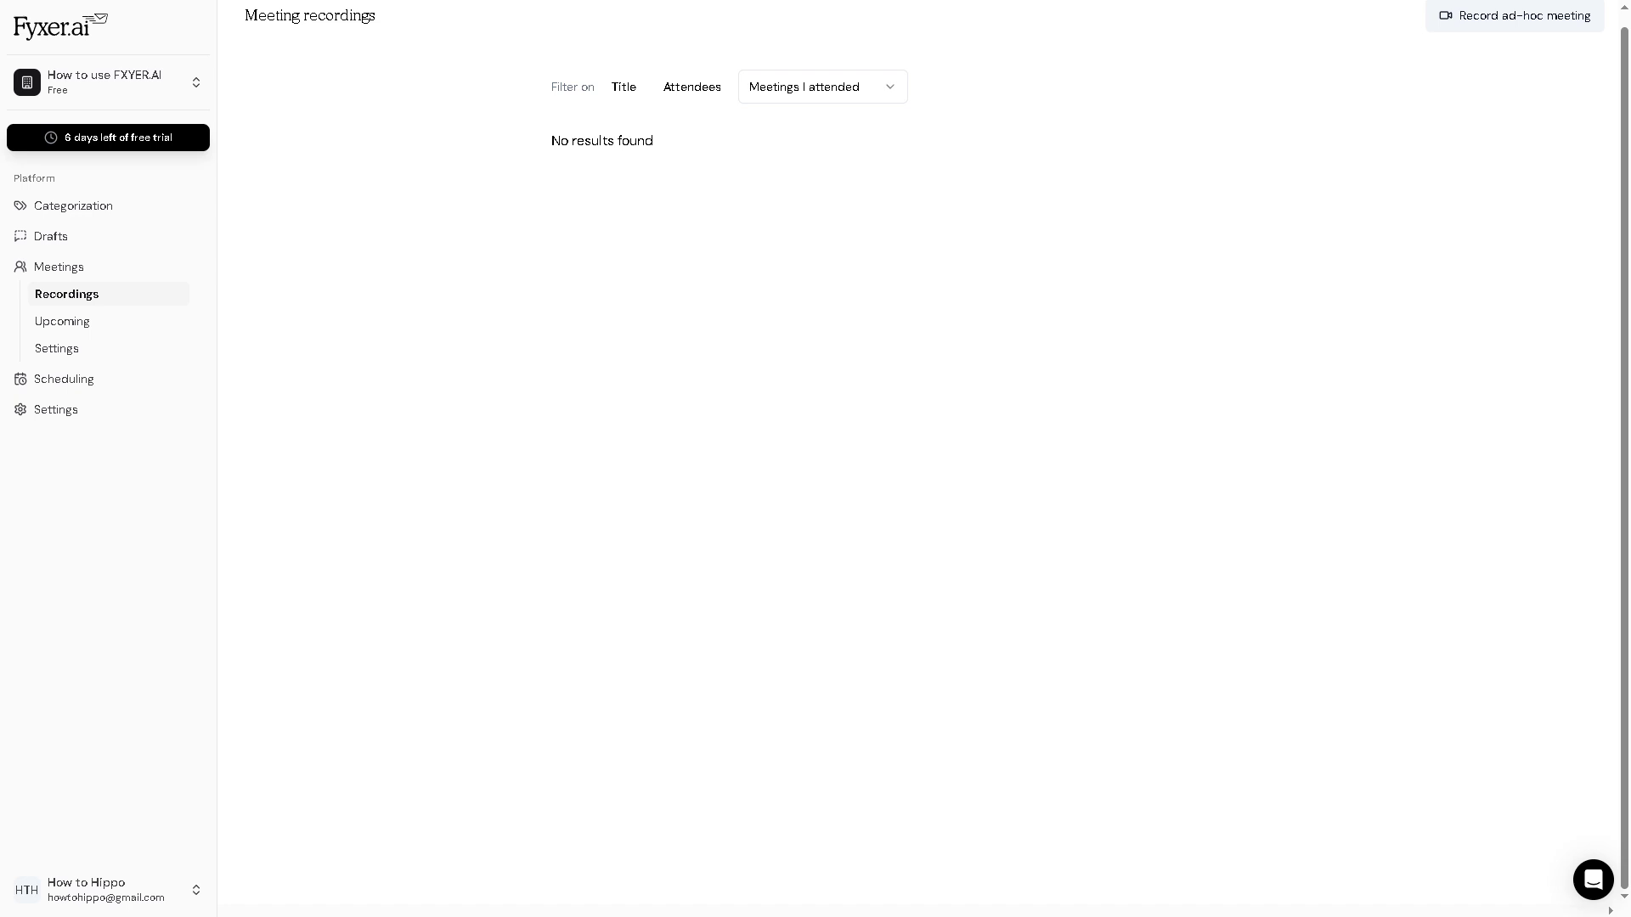
View the form for recording an ad-hoc meeting from a link, then close it.
{"action": "left_click", "coordinate": [1493, 18]}
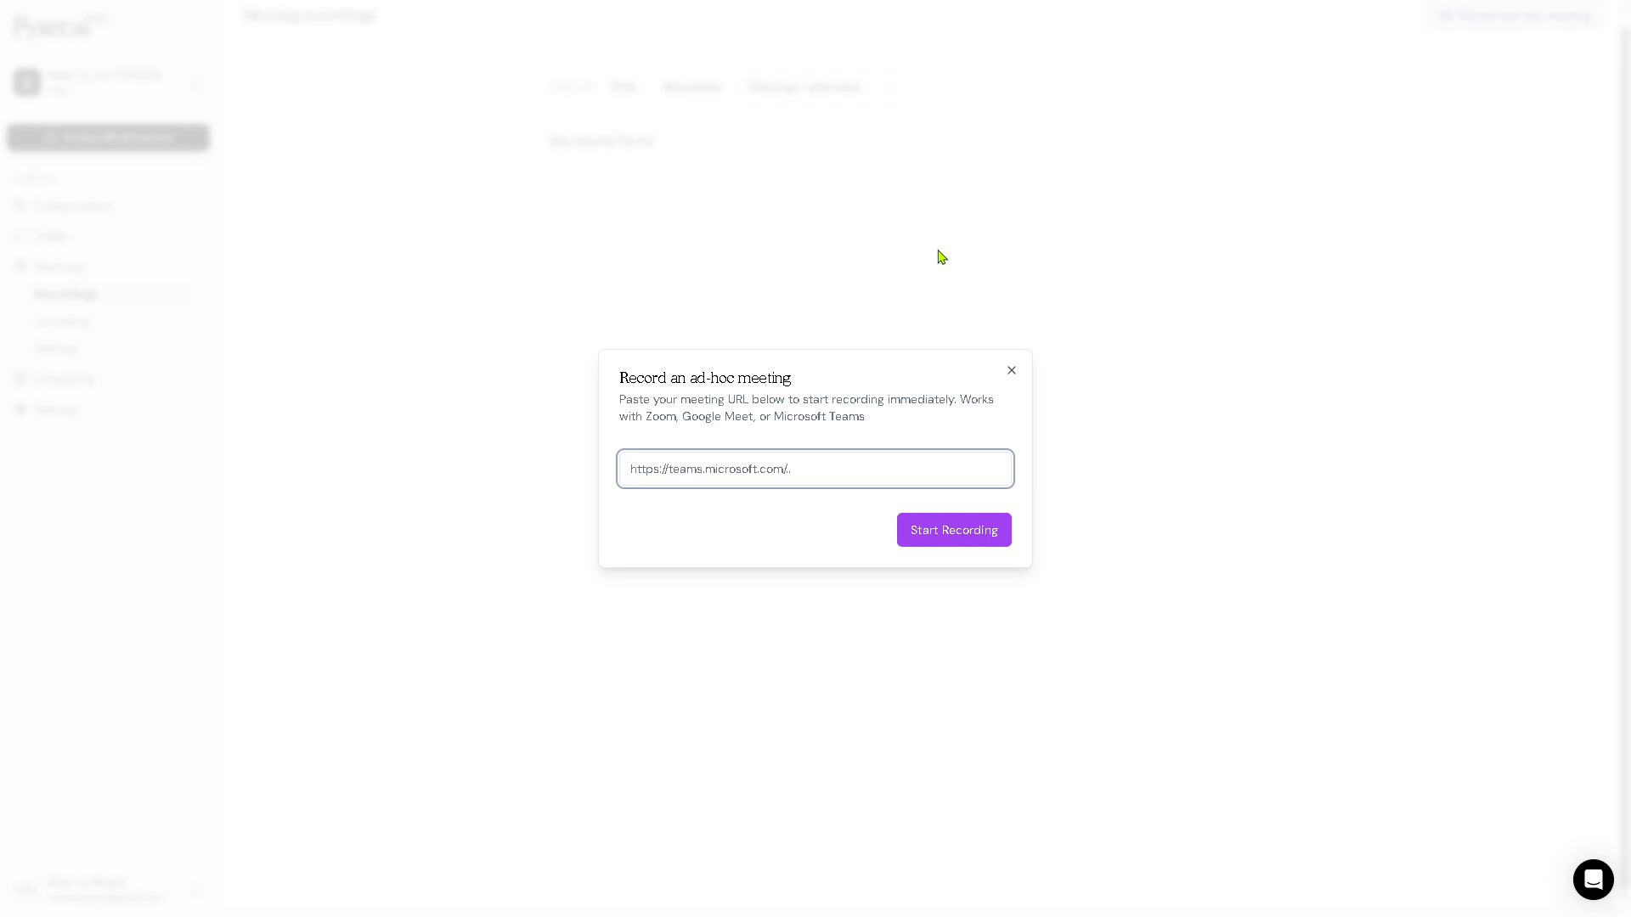
{"action": "left_click", "coordinate": [1011, 371]}
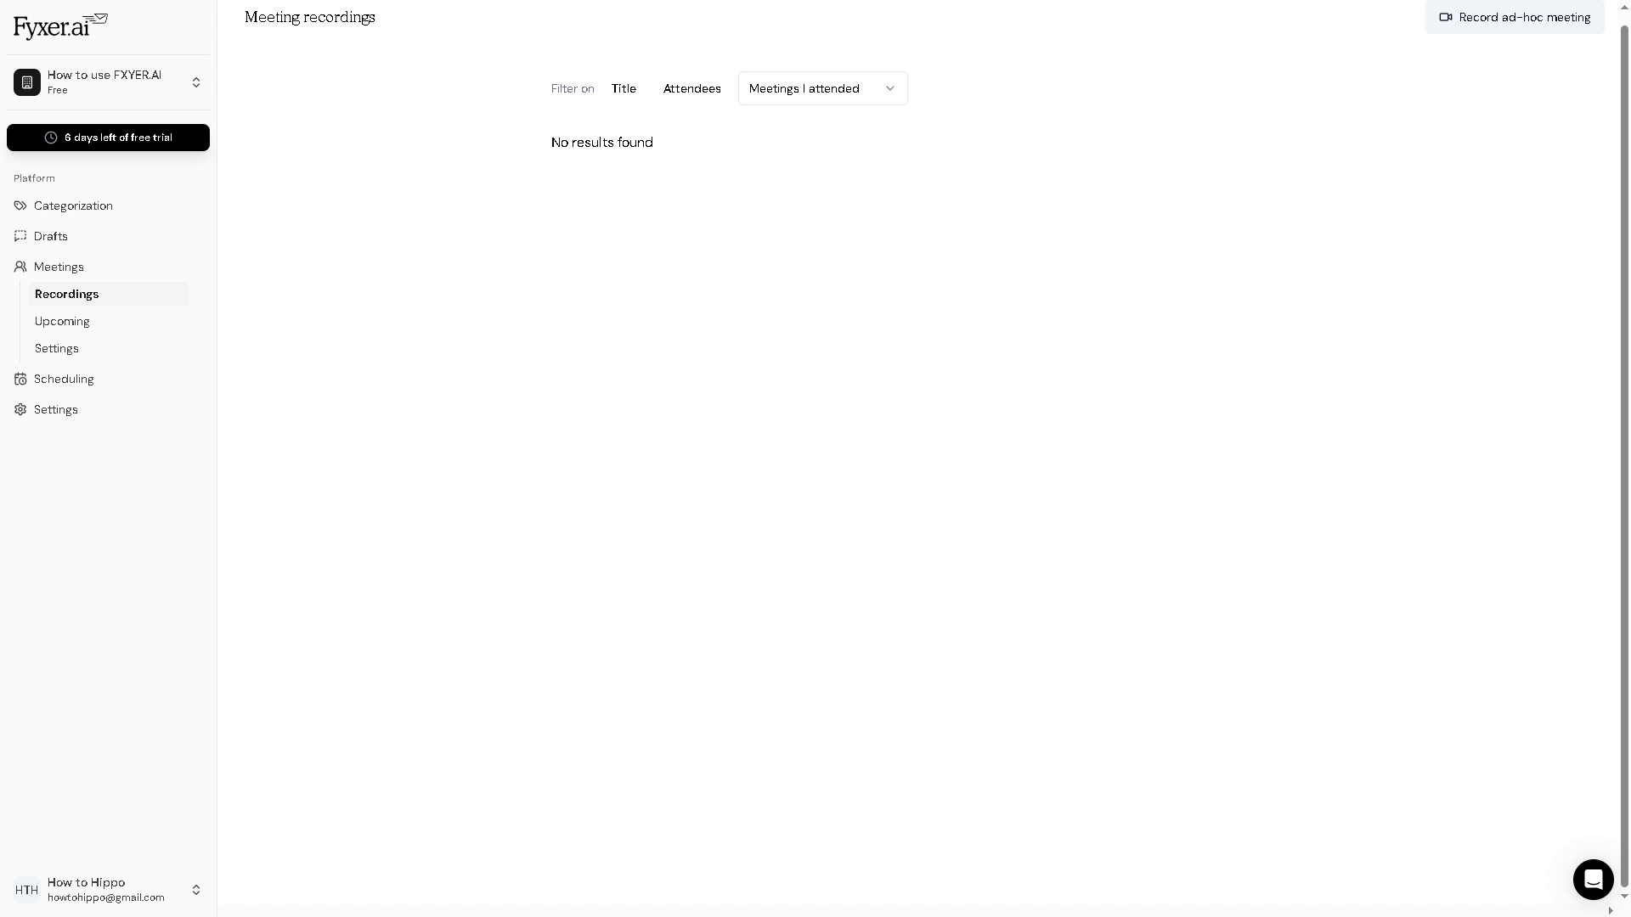
Review the scheduling link and meeting-proposal settings.
{"action": "left_click", "coordinate": [99, 382]}
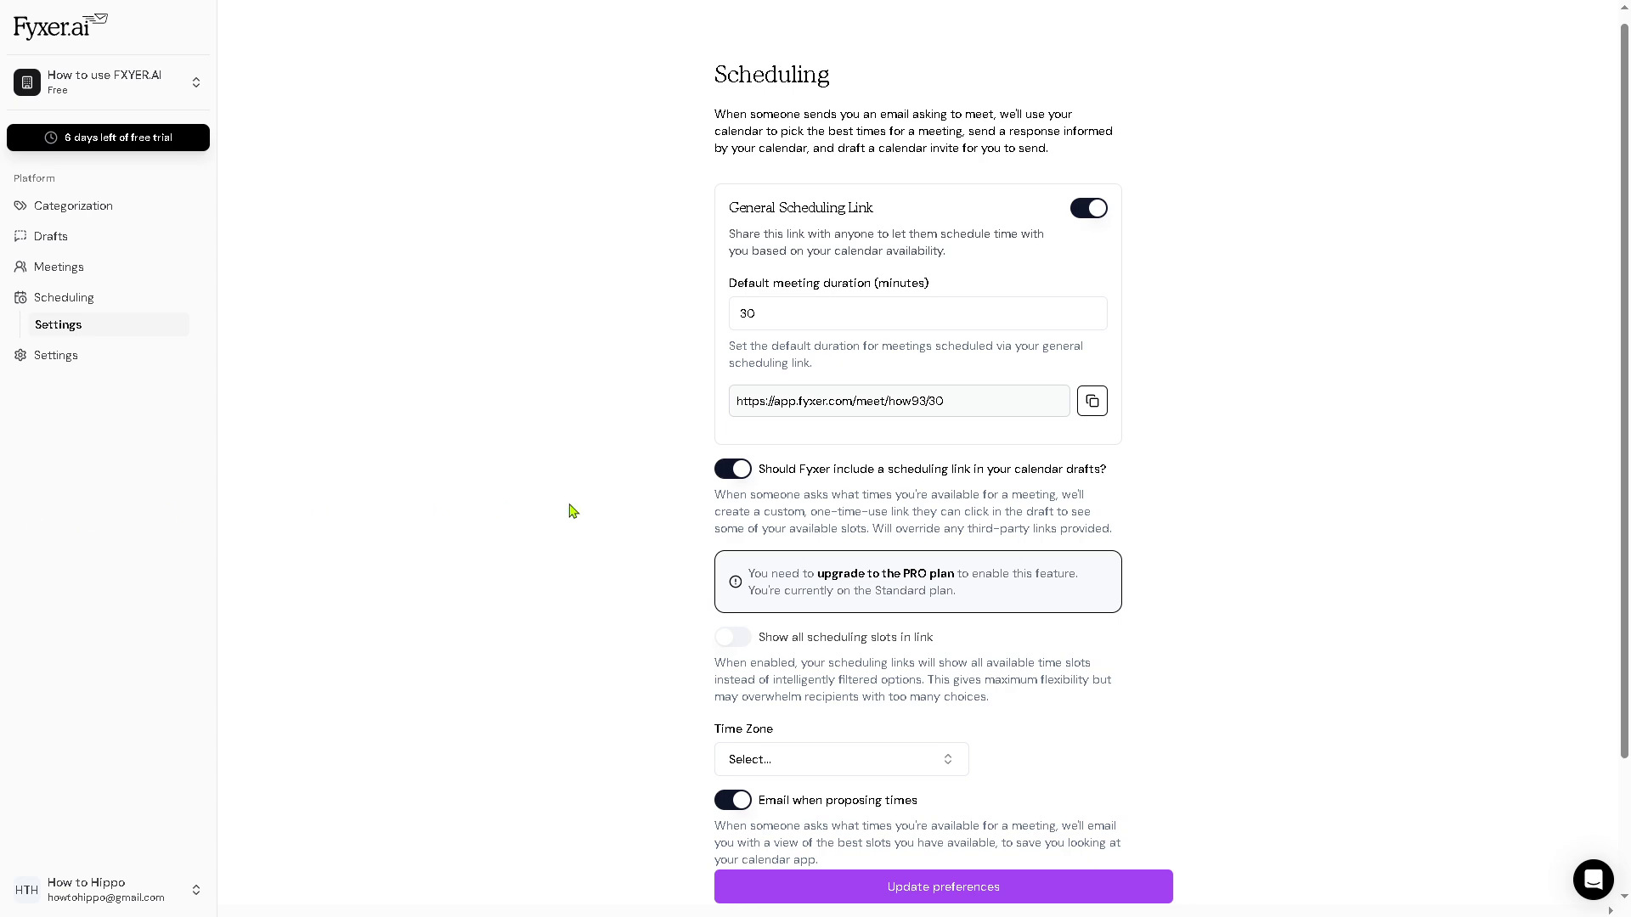
{"action": "scroll", "coordinate": [808, 554], "scroll_direction": "down", "scroll_amount": 1}
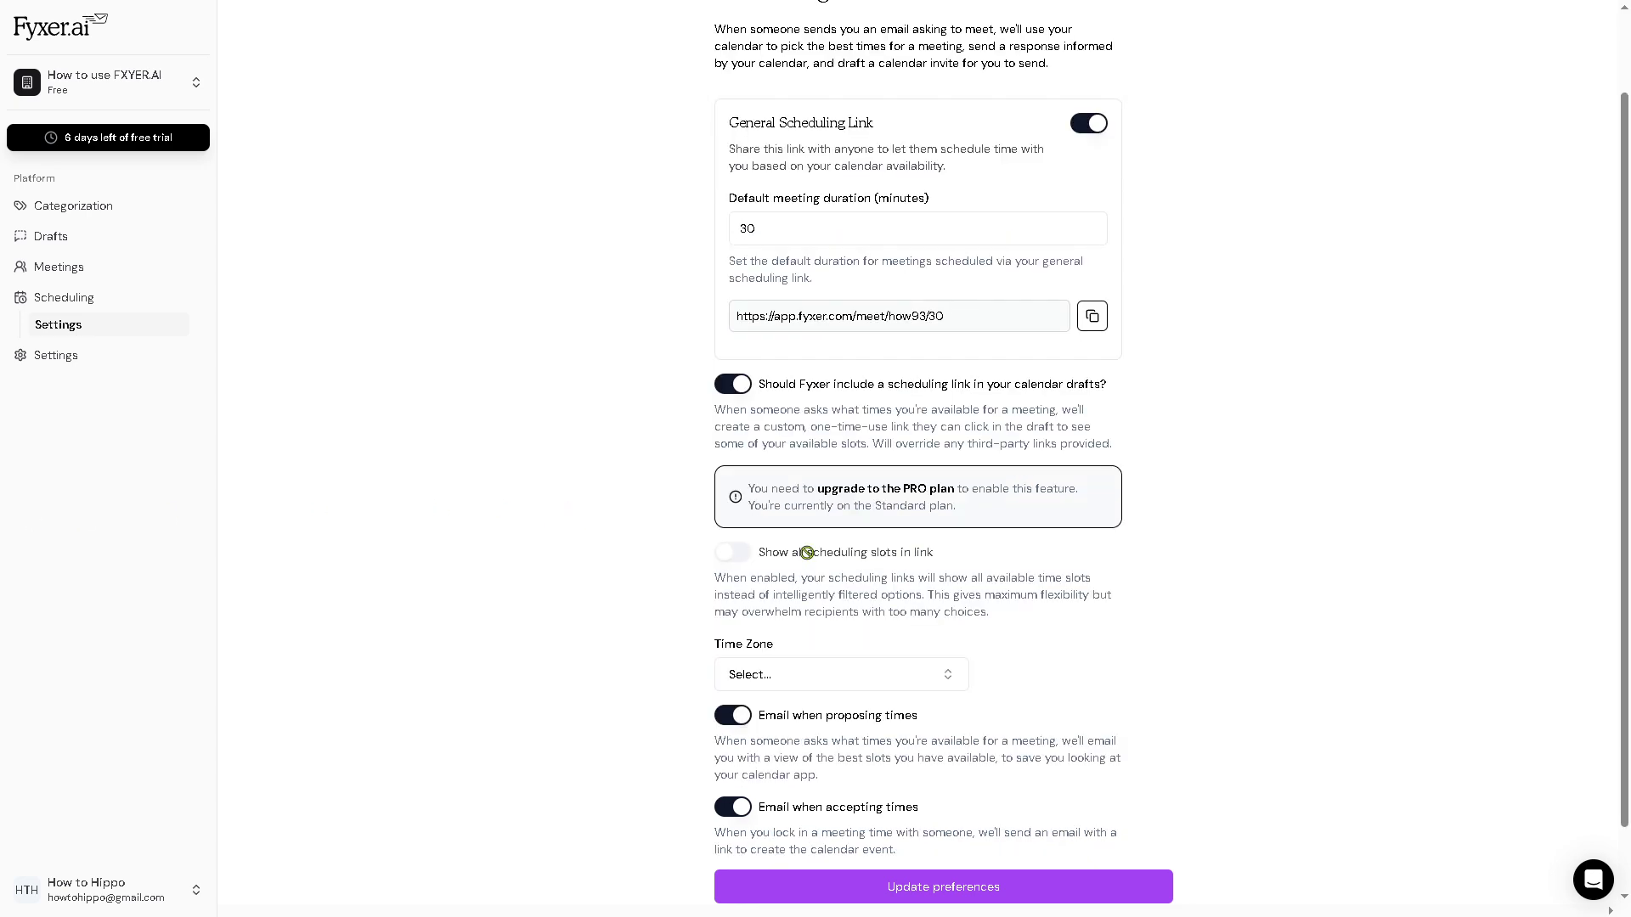
Review the Professional billing plan's features, then return to the Integrations settings.
{"action": "left_click", "coordinate": [862, 497]}
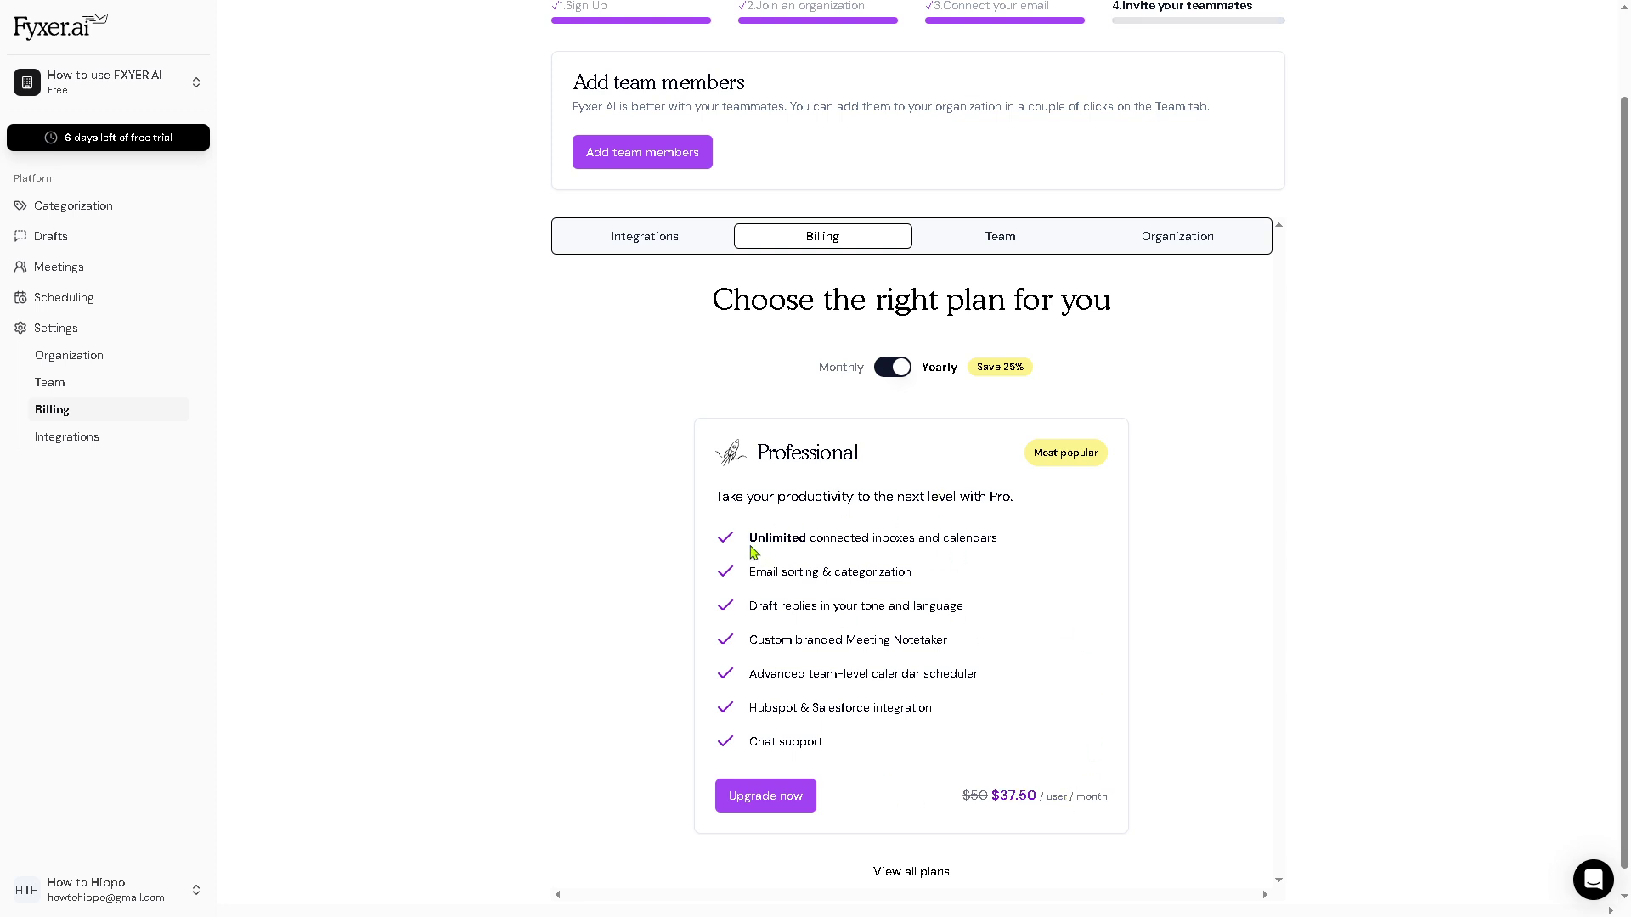
{"action": "left_click_drag", "start_coordinate": [748, 533], "coordinate": [961, 729]}
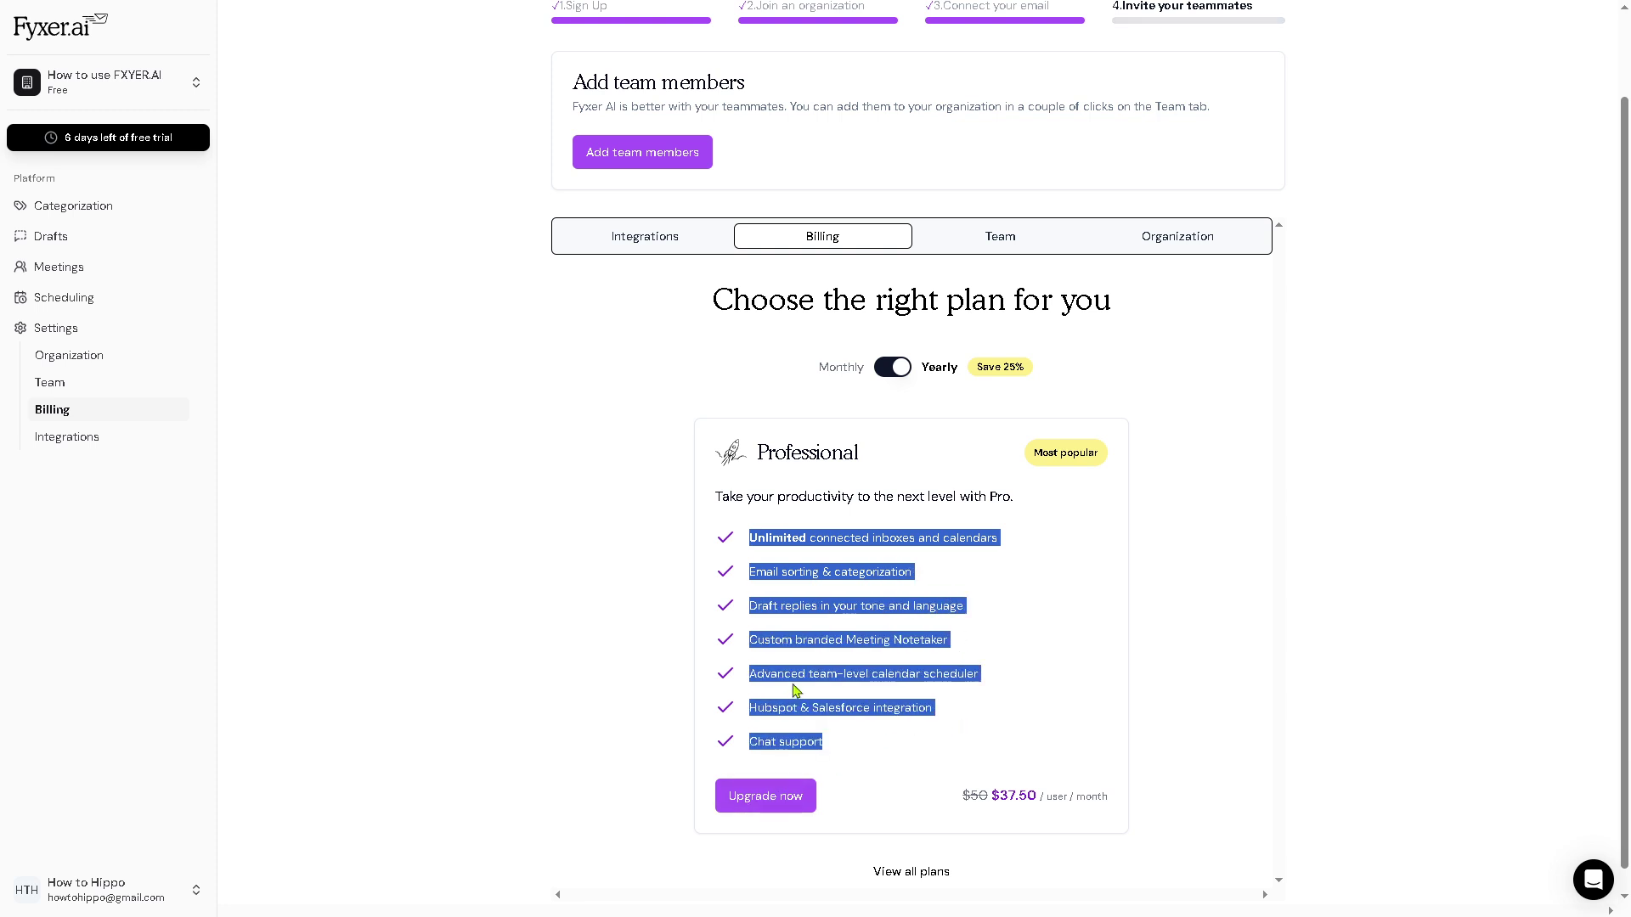
{"action": "left_click", "coordinate": [656, 240]}
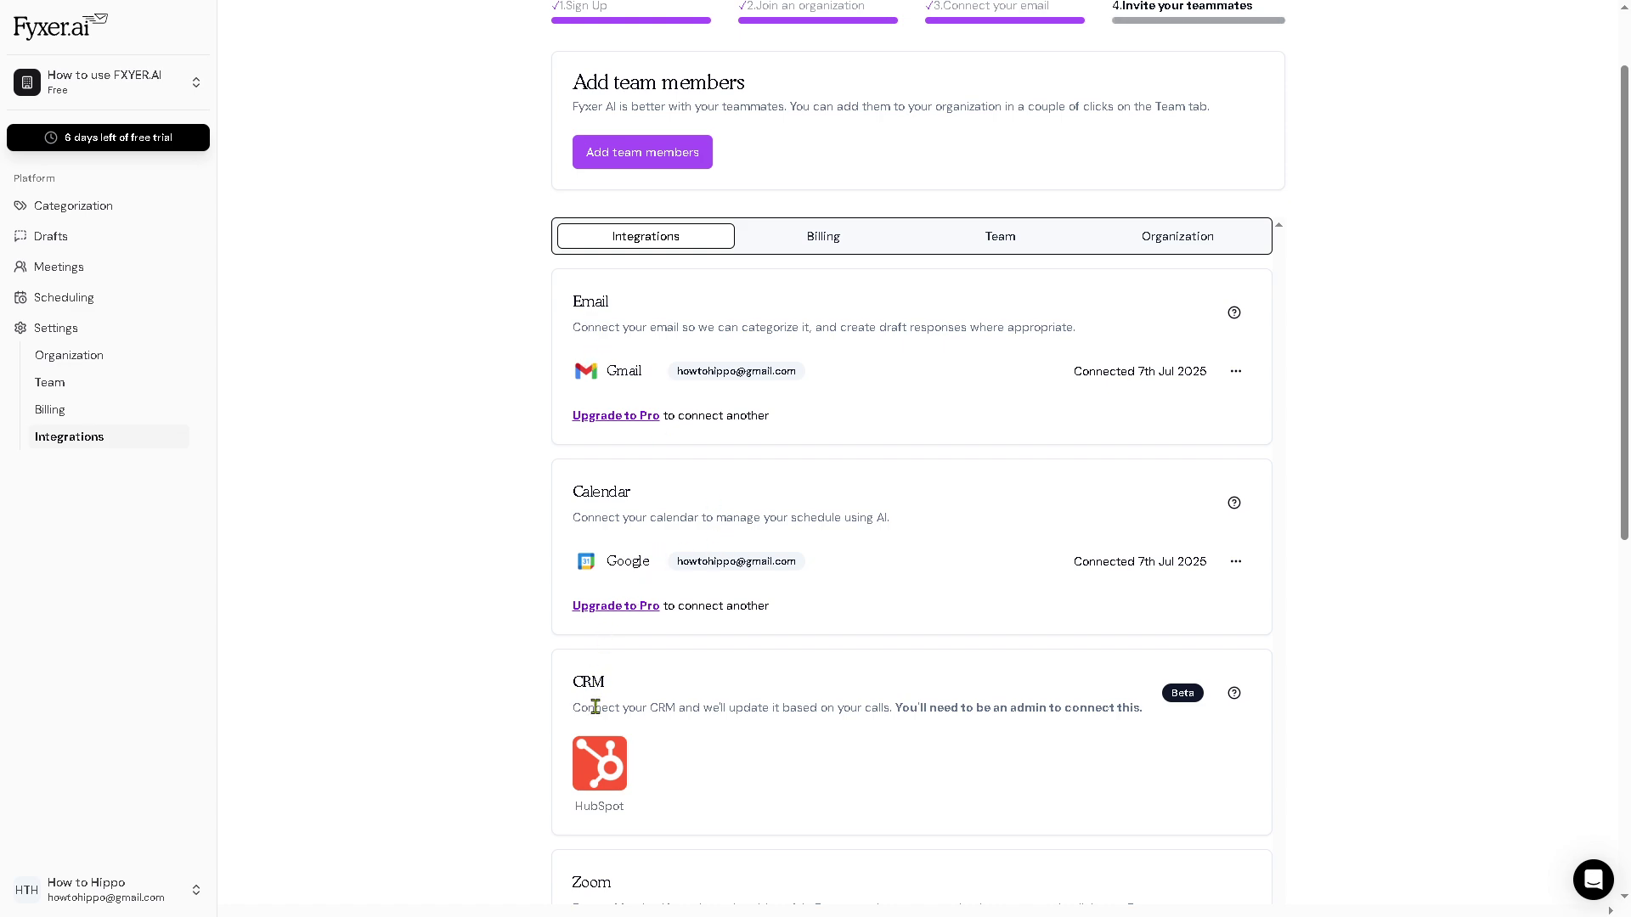
{"action": "scroll", "coordinate": [573, 758], "scroll_direction": "down", "scroll_amount": 3}
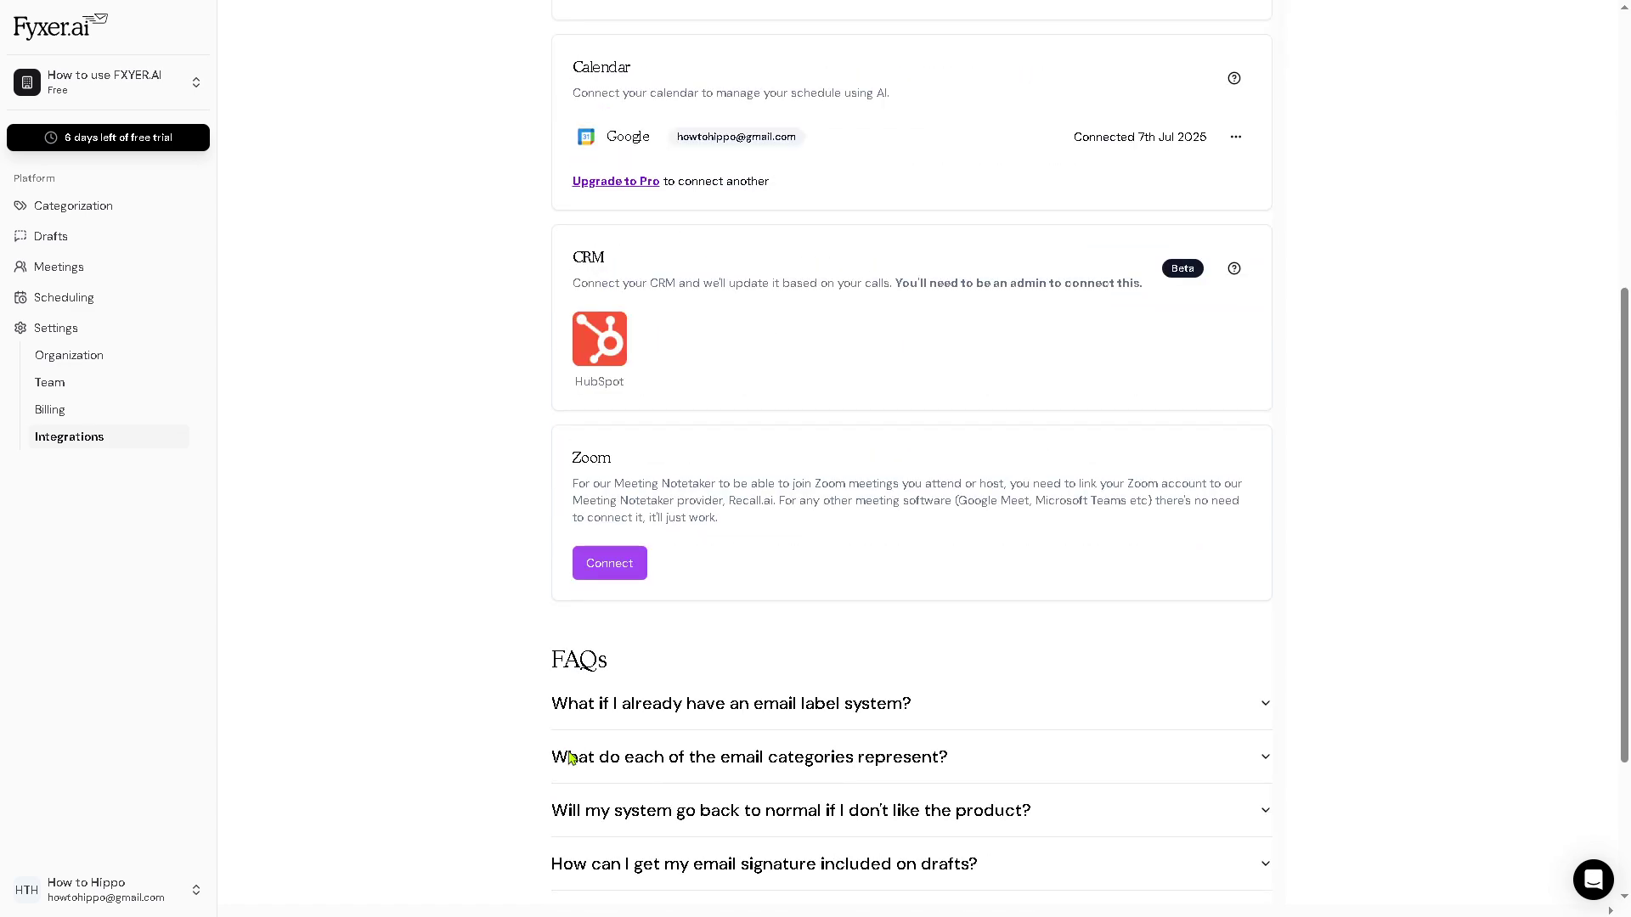
{"action": "scroll", "coordinate": [582, 634], "scroll_direction": "down", "scroll_amount": 2}
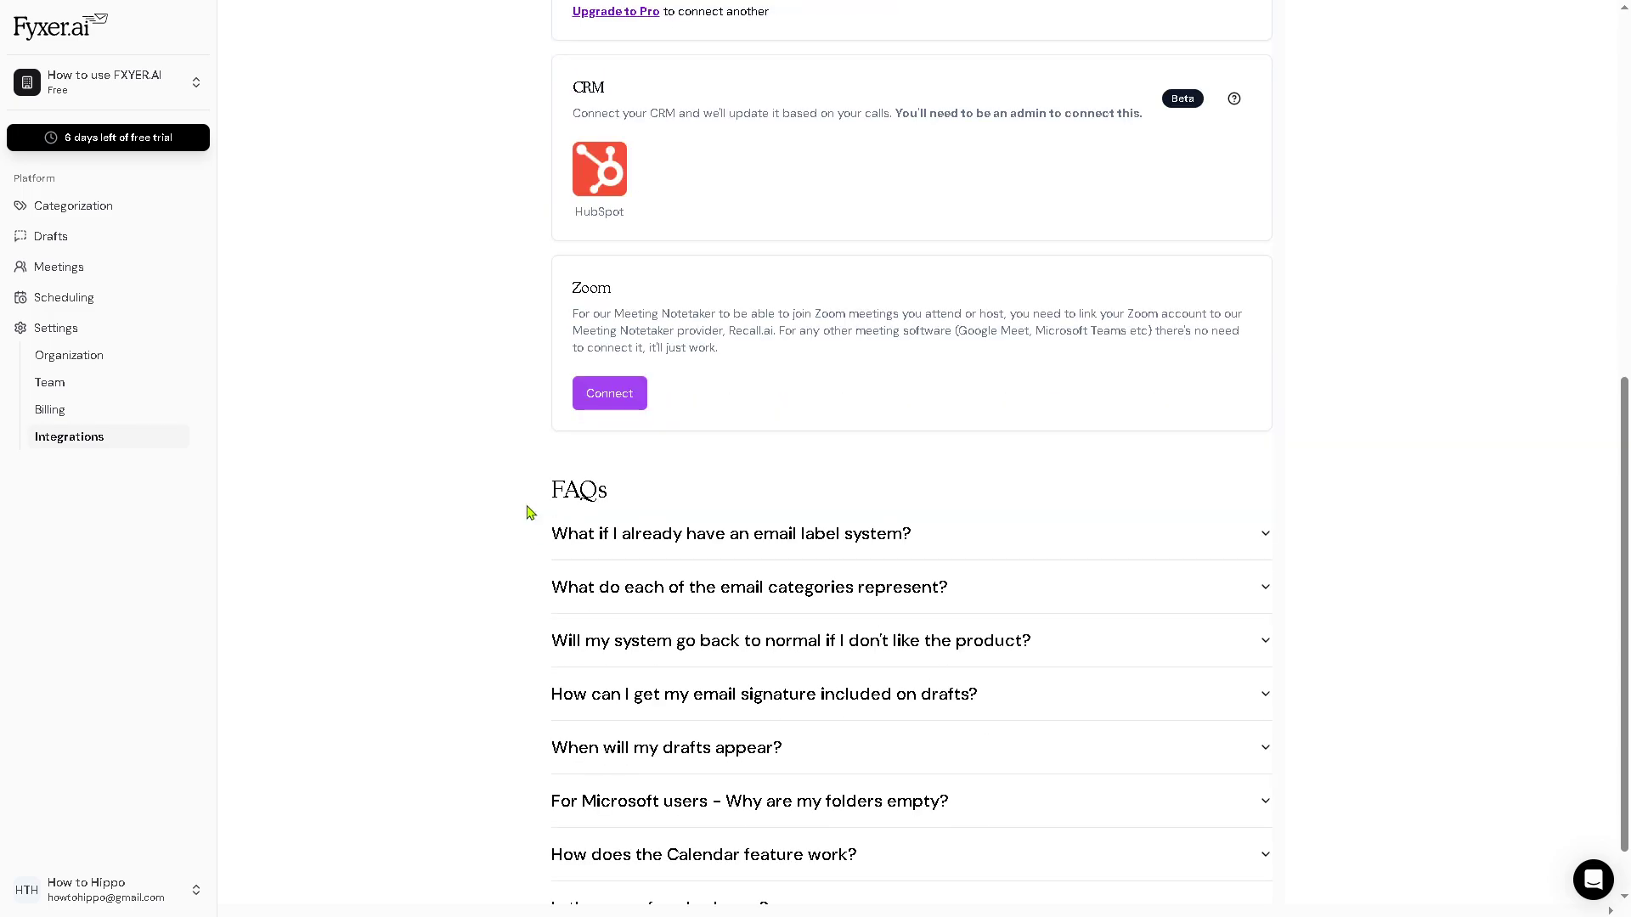